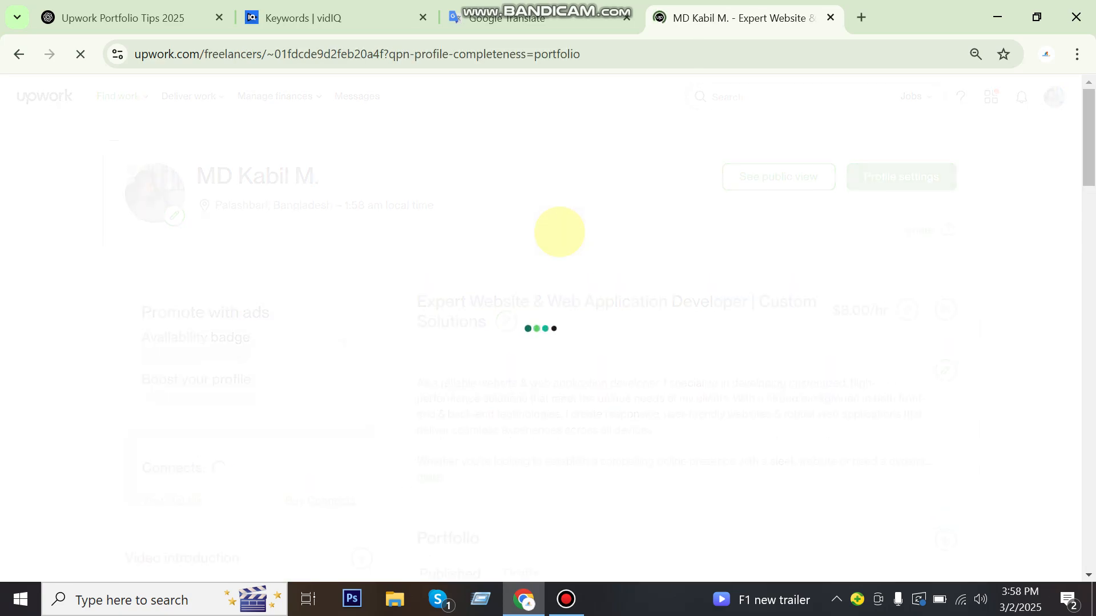
Step: Enter "SEO Content Creation for Ship a Car INC" as the portfolio project title
left_click(258, 200)
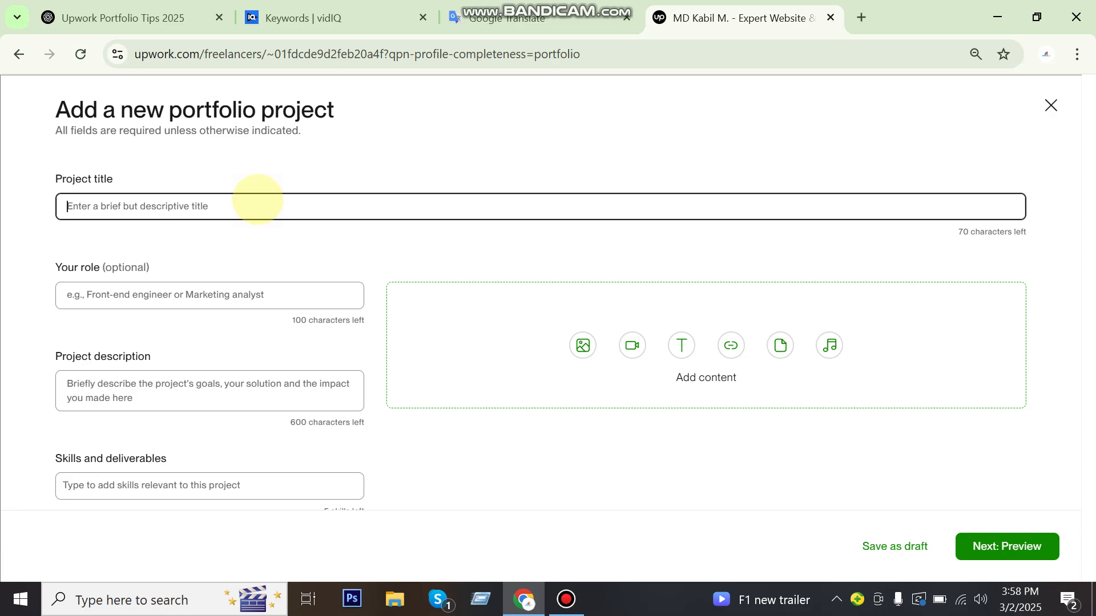
type("SE")
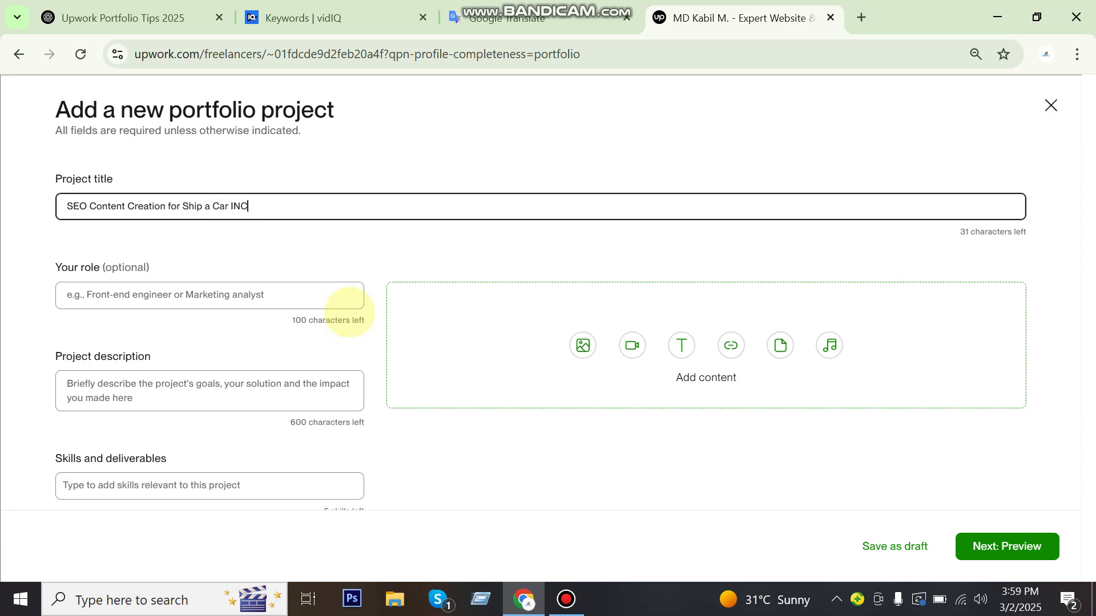
Step: Copy the full project title and search Google for it in a new browser tab
key("ctrl+a")
key("ctrl+c")
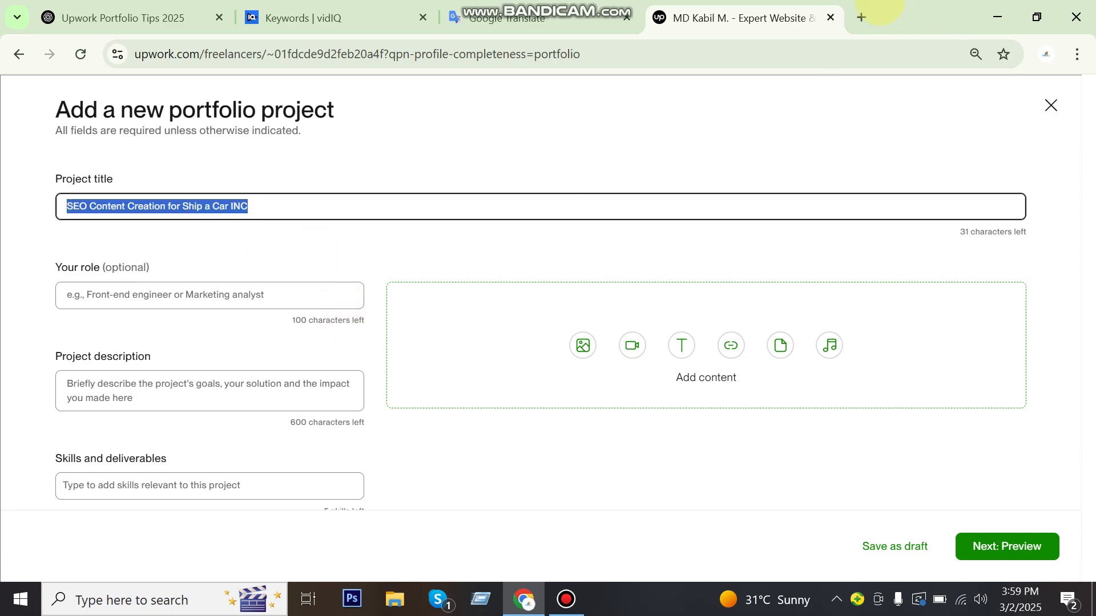
left_click(861, 17)
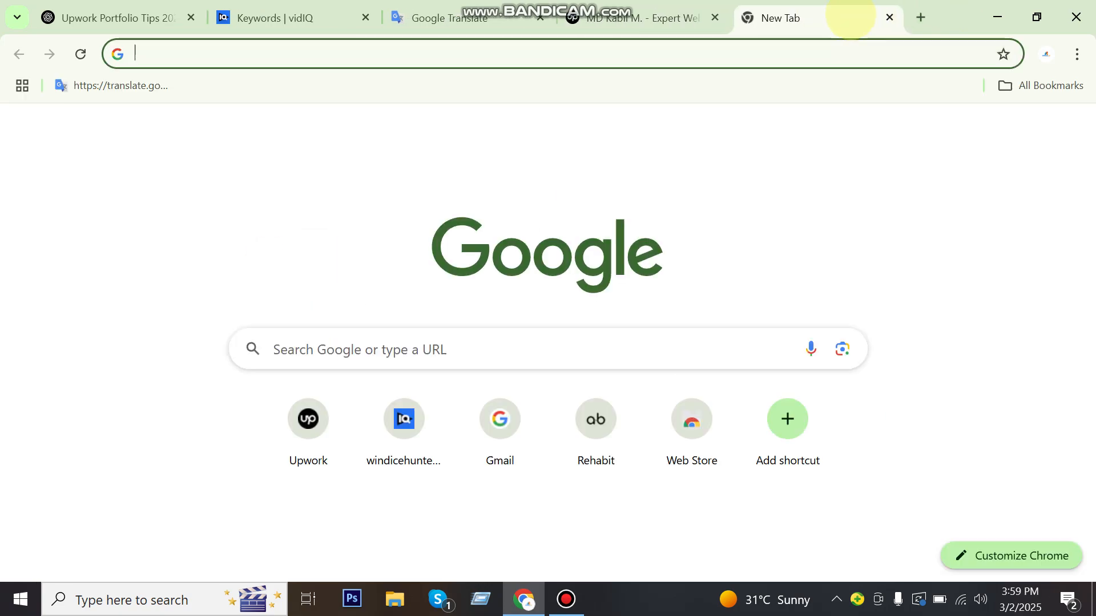
left_click(531, 47)
key("ctrl+v")
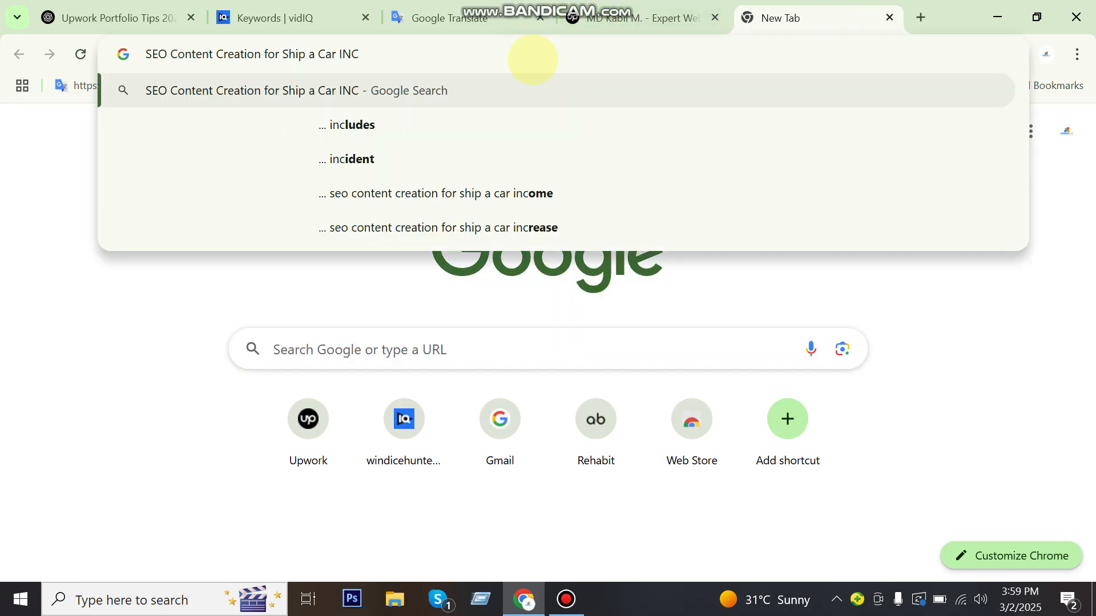
key("Return")
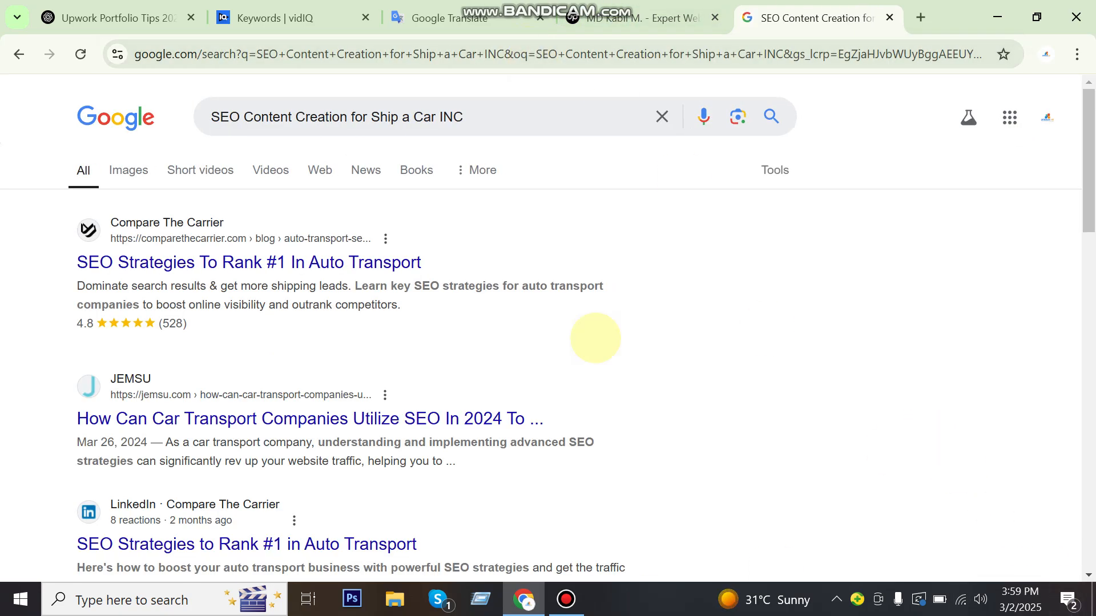
Step: Shorten the Google query to "Ship a Car INC" and run the search again
left_click_drag(506, 118, 146, 85)
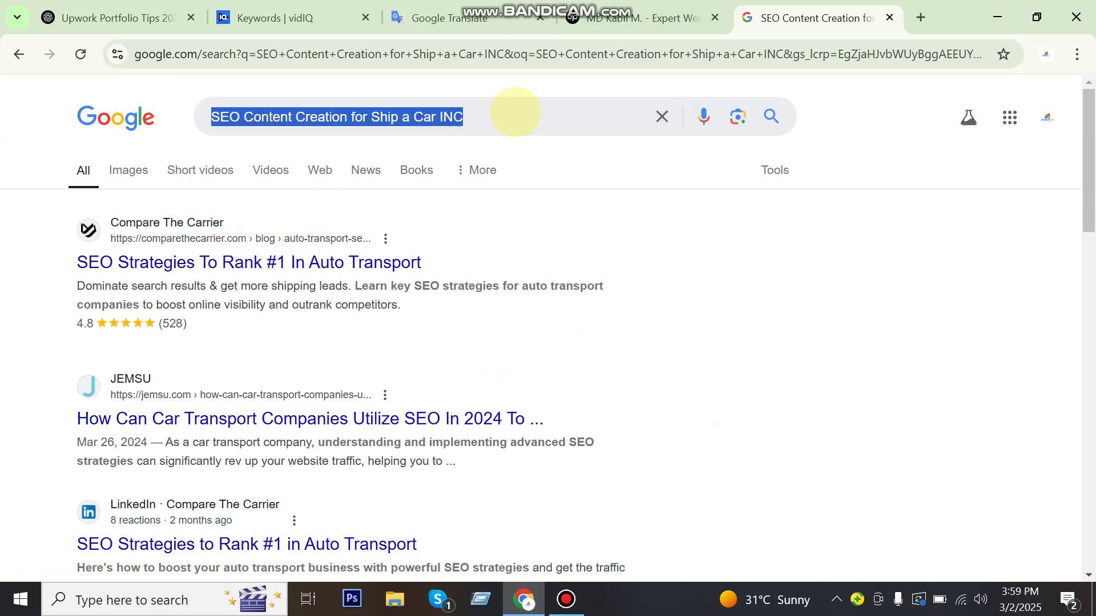
left_click(465, 114)
left_click_drag(370, 116, 110, 118)
key("BackSpace")
key("Return")
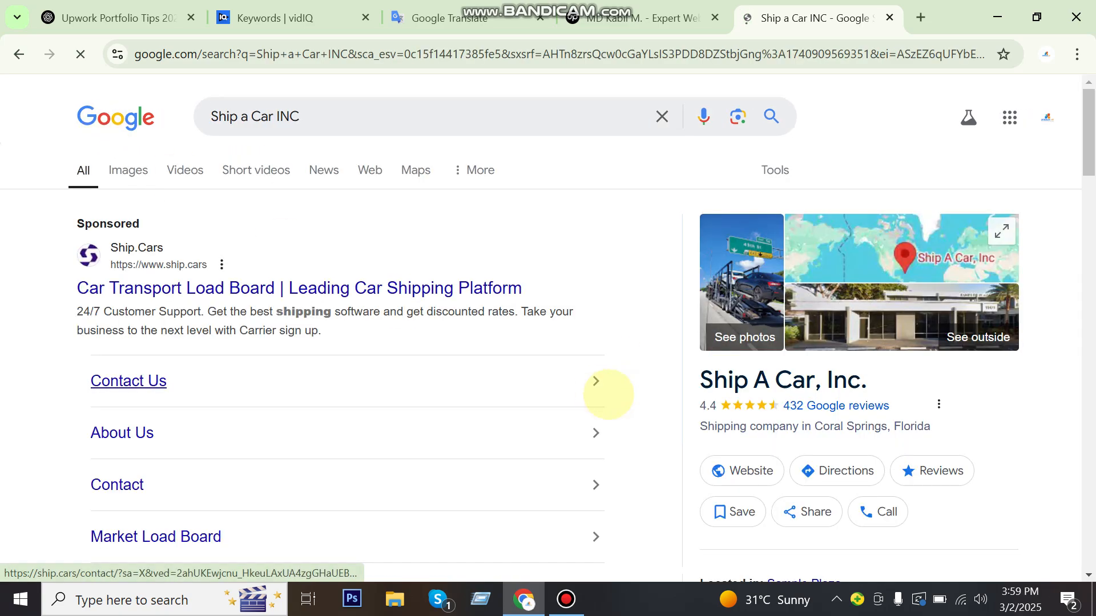
Step: Copy the company name "Ship A Car Inc" from its search result and open the company's website
left_click_drag(854, 384, 703, 380)
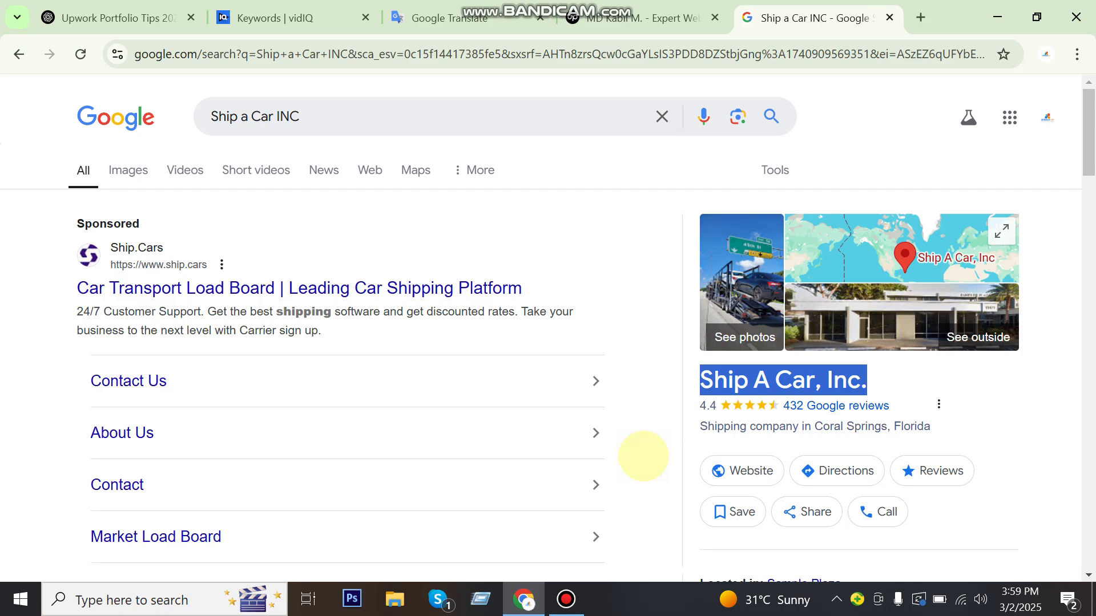
scroll(313, 468, "down", 4)
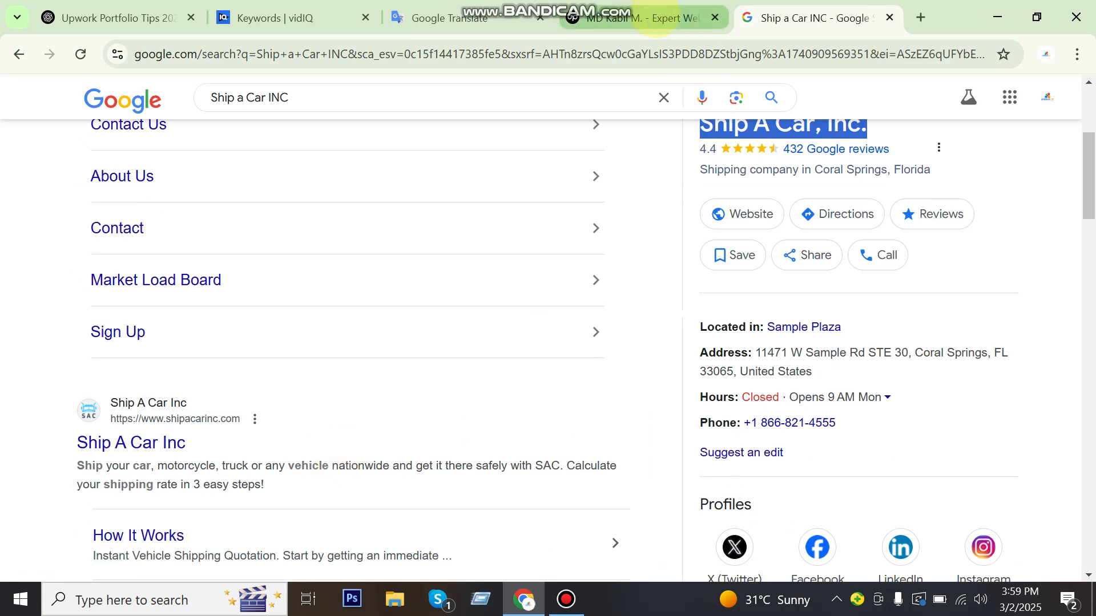
left_click_drag(69, 431, 196, 436)
key("ctrl+c")
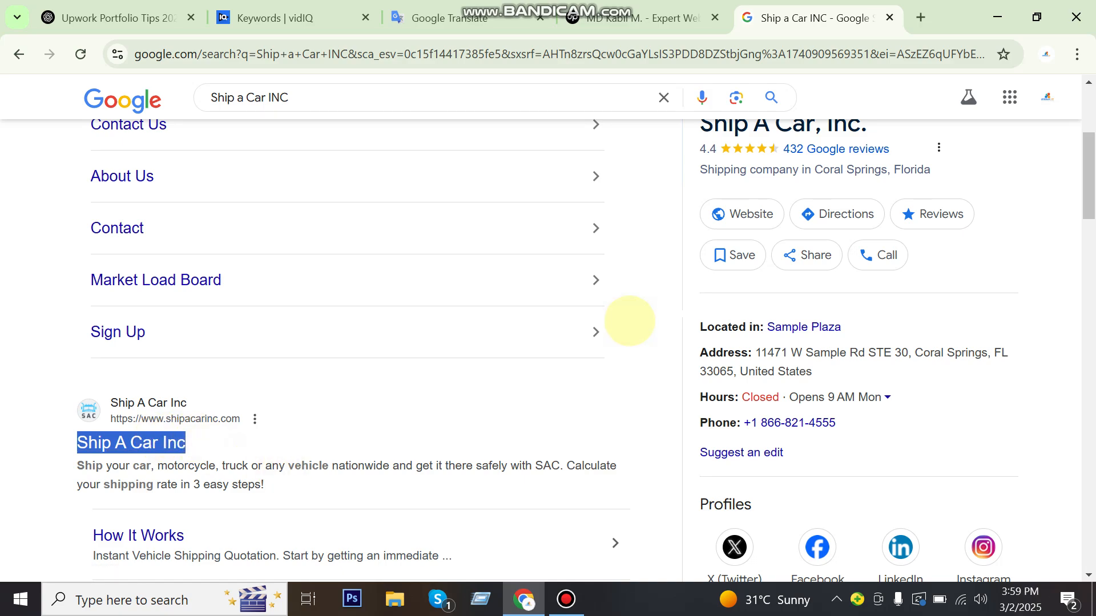
scroll(954, 317, "up", 5)
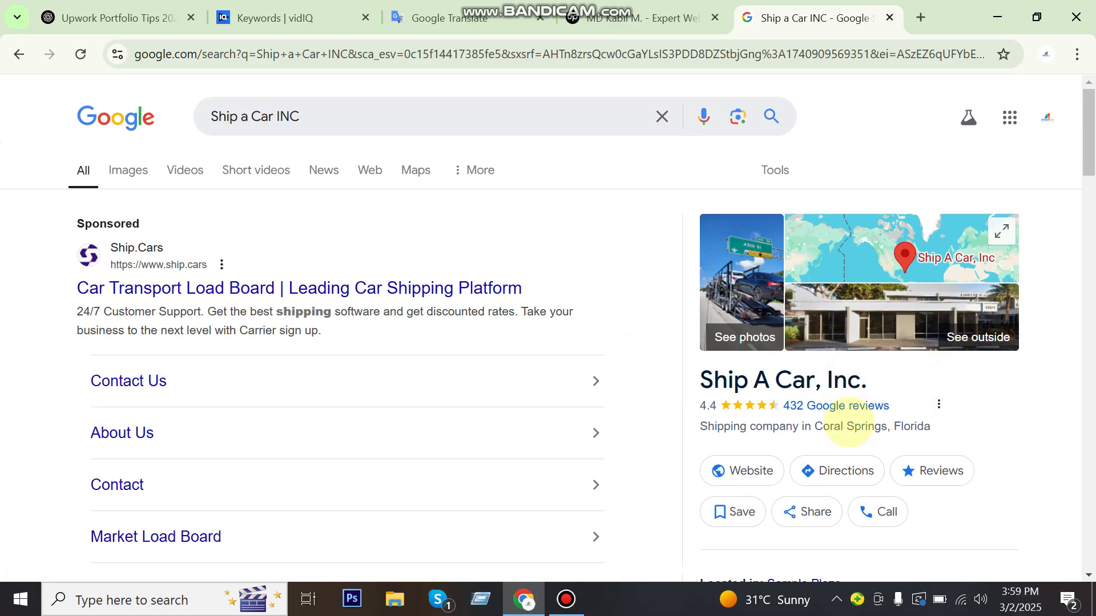
left_click(737, 472)
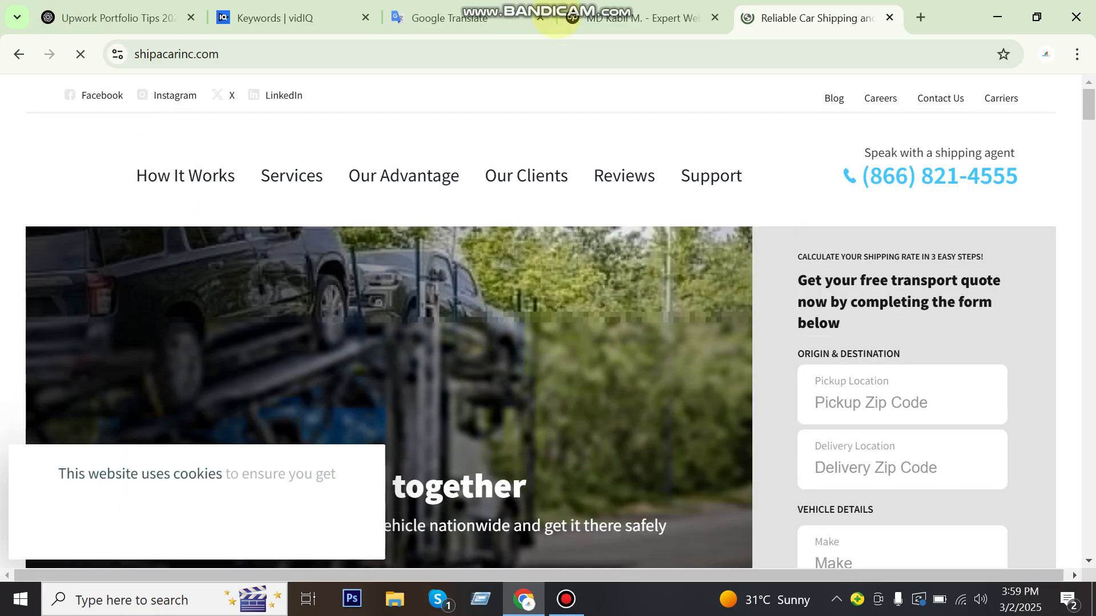
Step: Replace the company name in the Upwork project title with the copied "Ship A Car Inc"
left_click(609, 17)
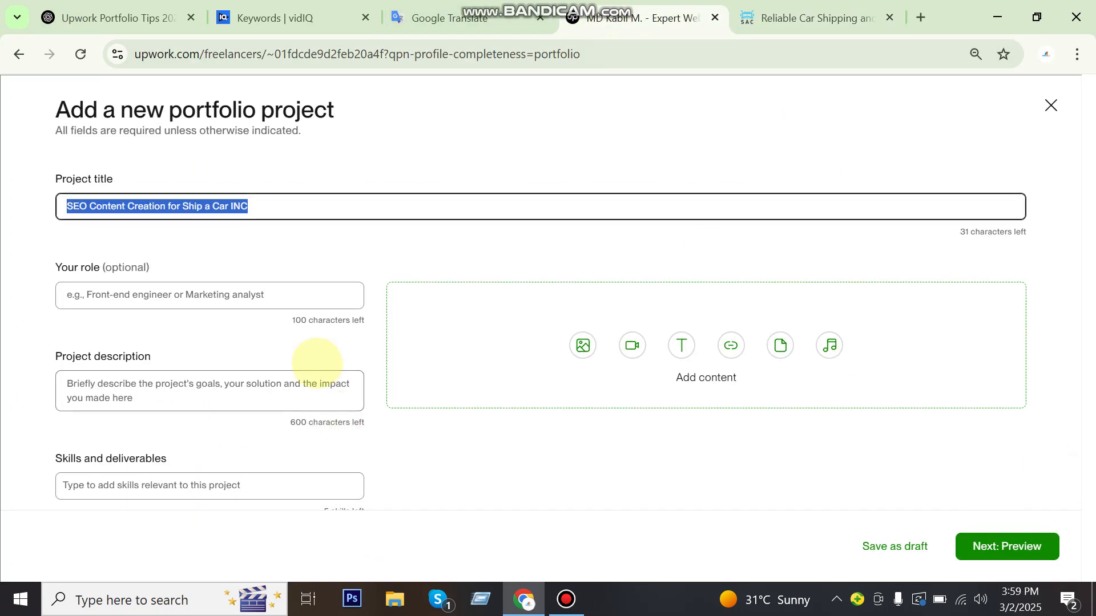
left_click(285, 211)
left_click_drag(183, 205, 474, 208)
key("ctrl+v")
Step: Return the company website tab to the Google results and switch back to the Upwork portfolio form
left_click(816, 18)
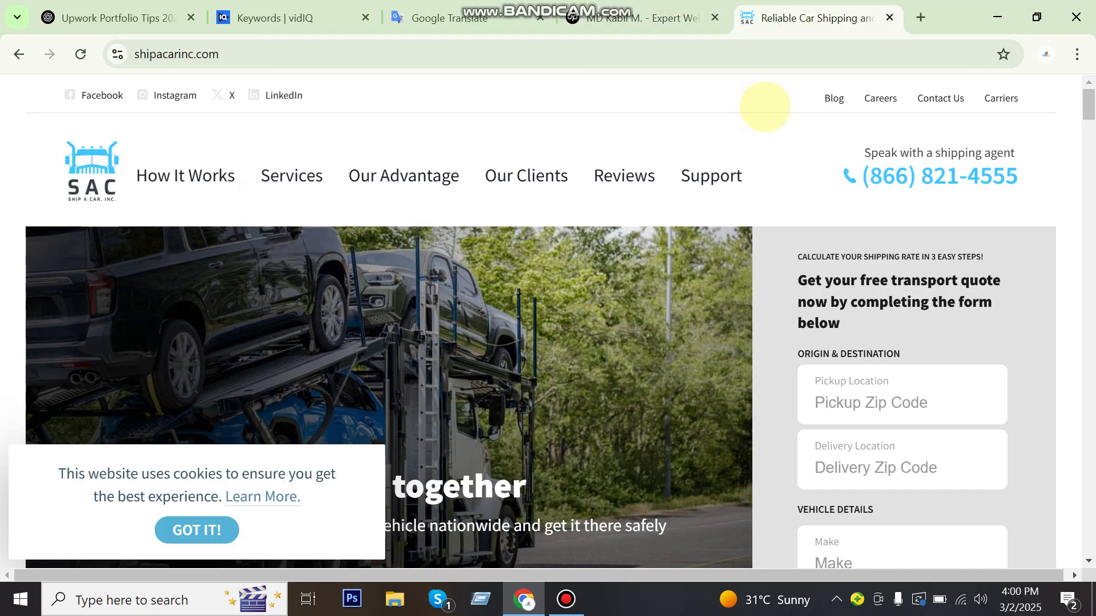
left_click(19, 54)
left_click(628, 18)
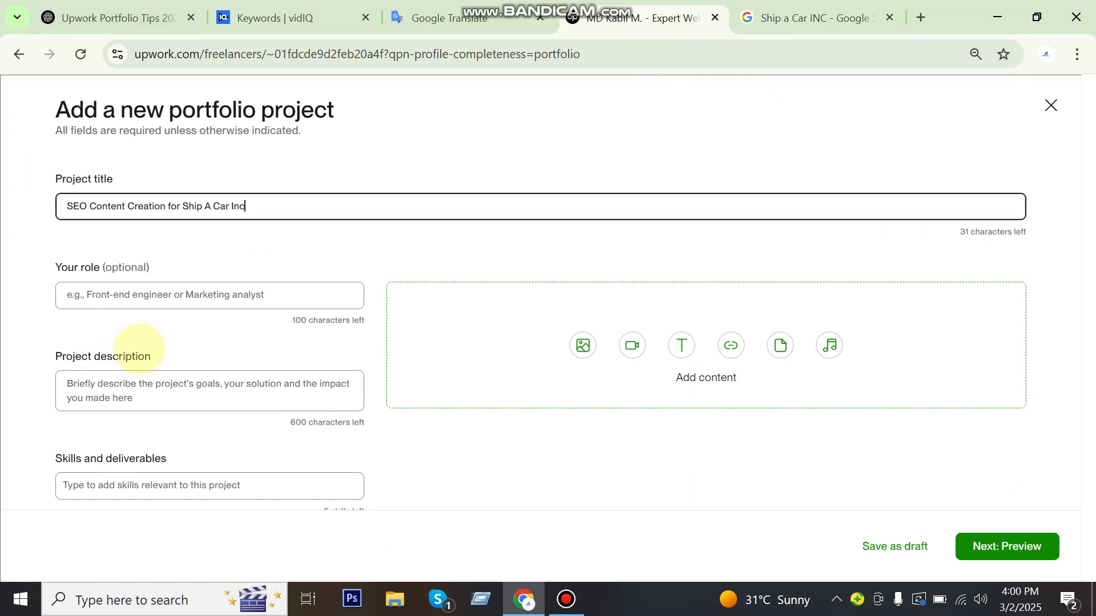
Step: Enter "Content Creation & Making Pages" as the role for the project
left_click(109, 296)
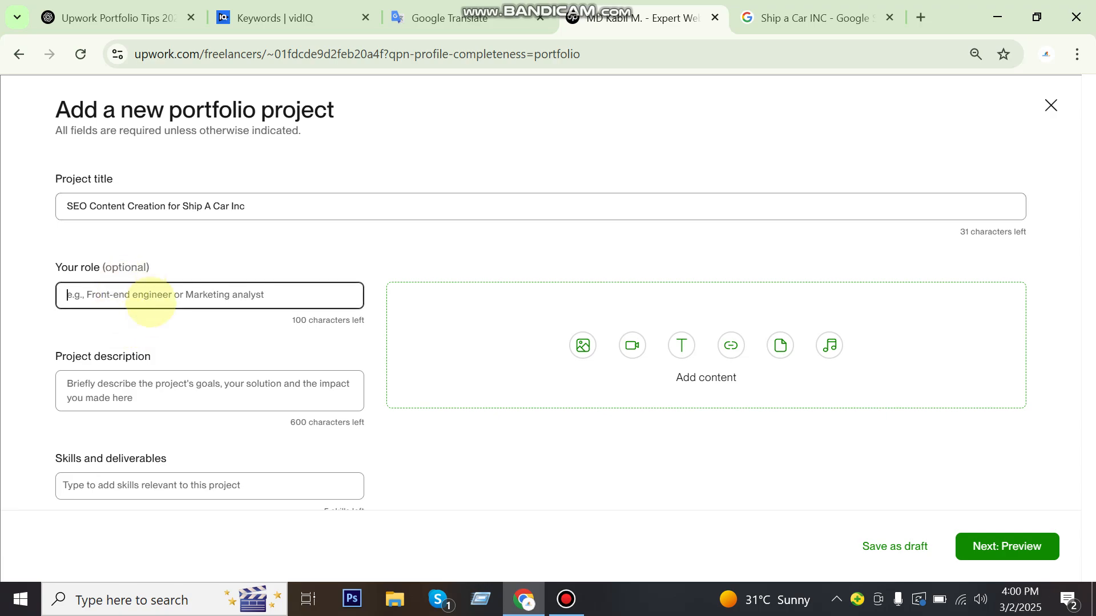
type("Content Creation & A")
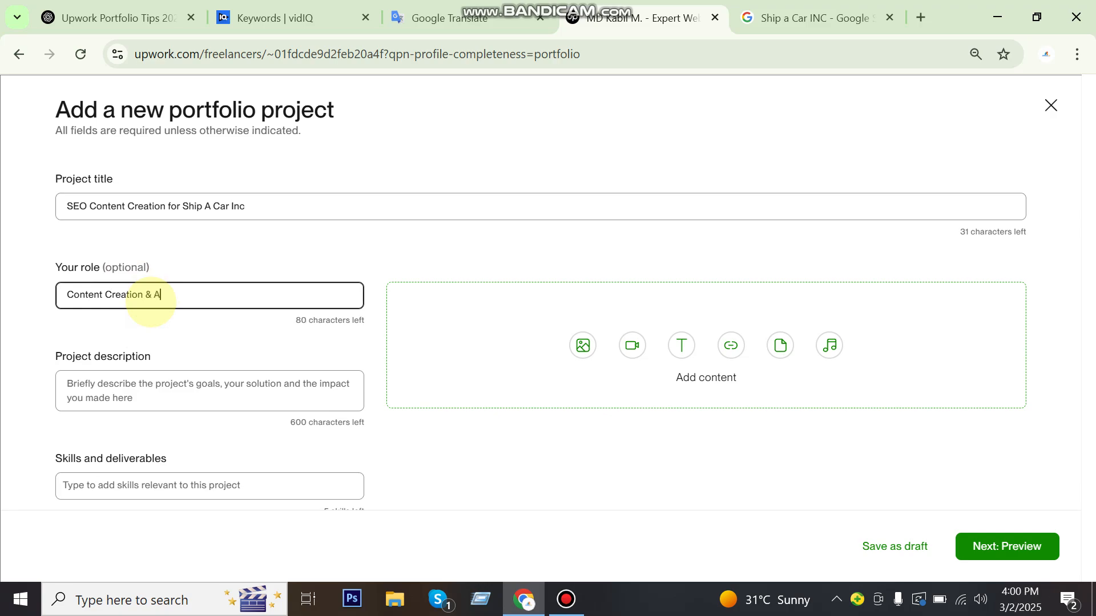
key("BackSpace")
key("BackSpace")
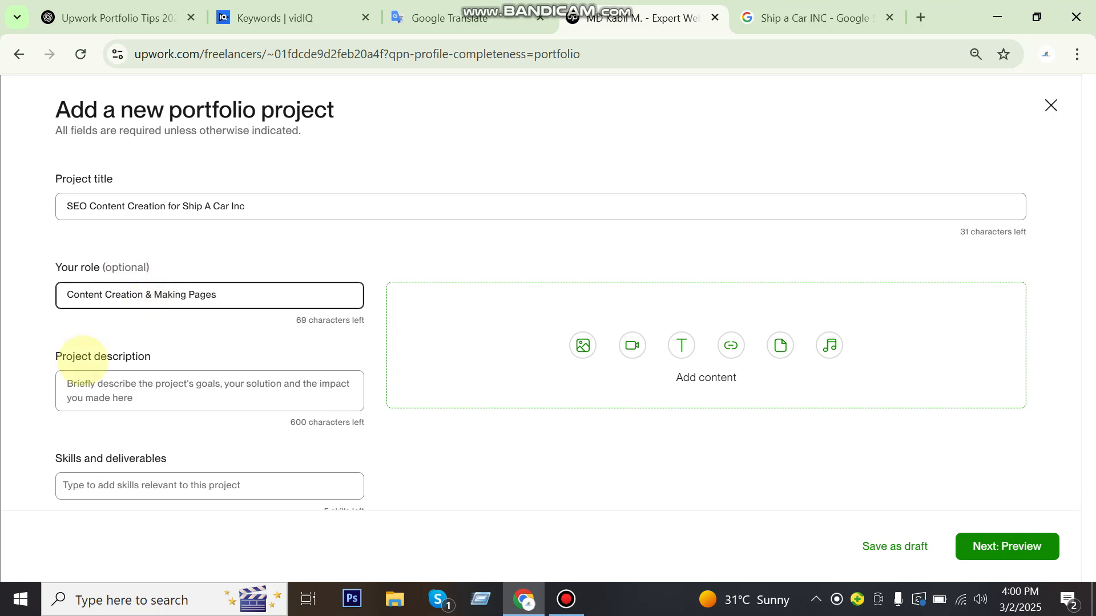
Step: Write the project description "I have created lots of page contents for Ship A Car Inc and optimized SEO.", reusing the company name from the title
left_click(98, 386)
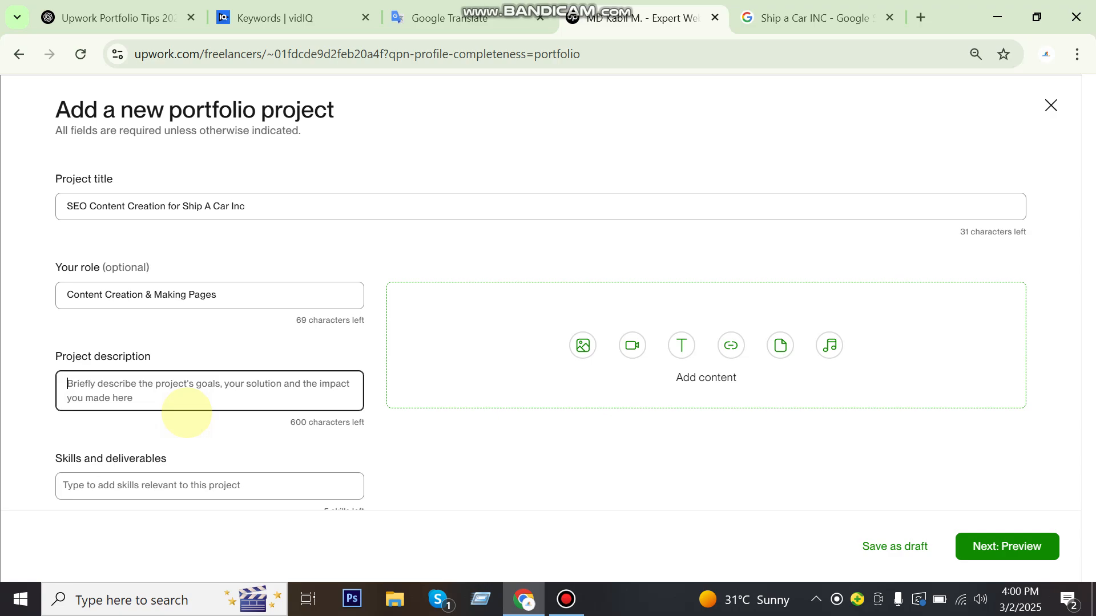
type("I have")
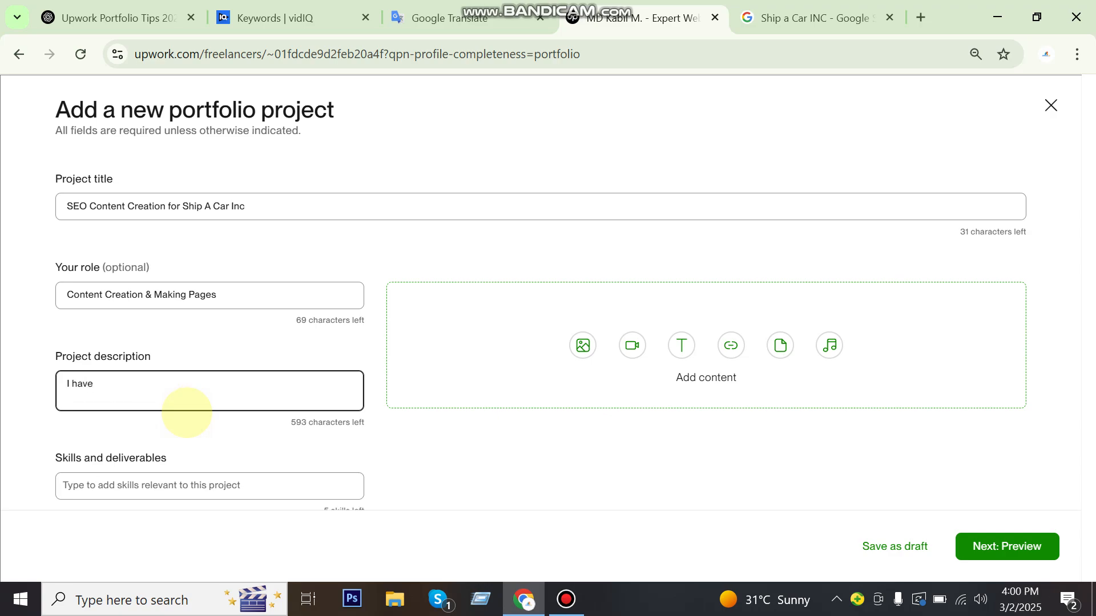
type(" created lots of")
key("alt")
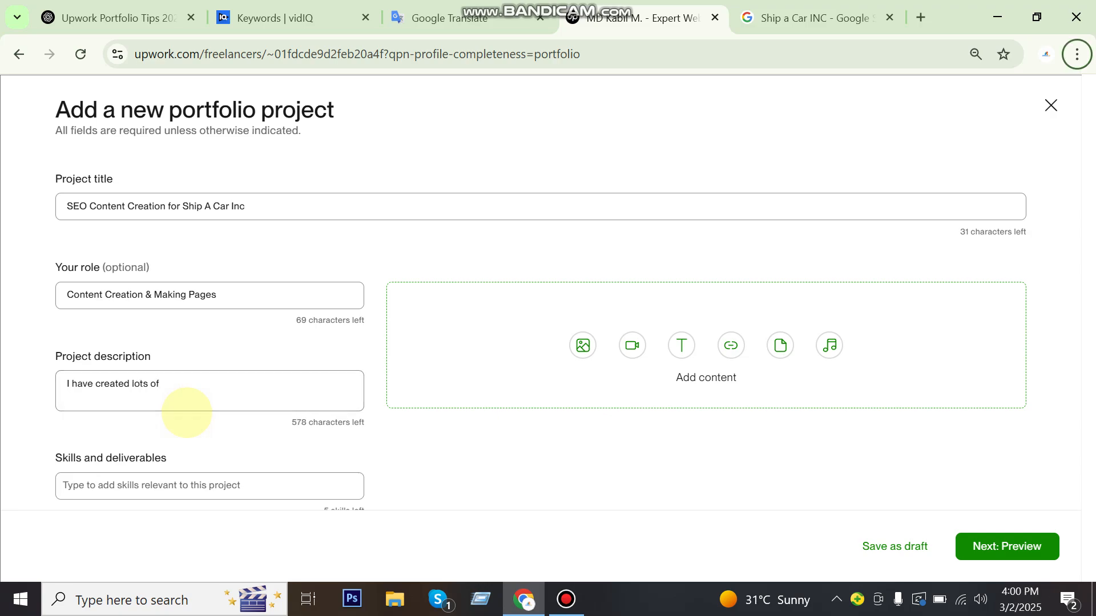
left_click(196, 394)
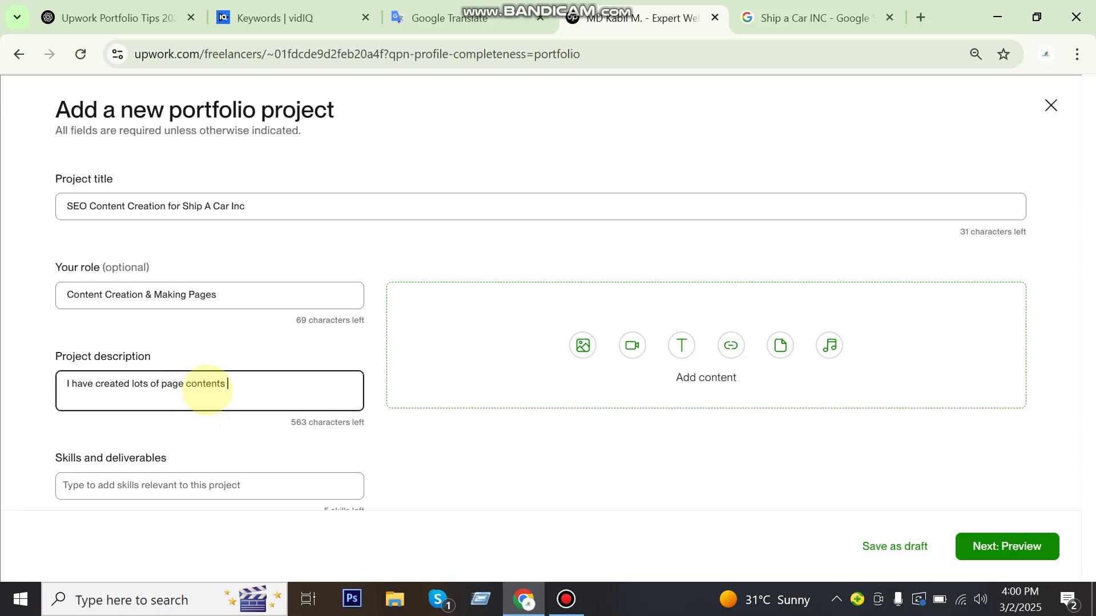
left_click_drag(183, 208, 313, 237)
key("ctrl+c")
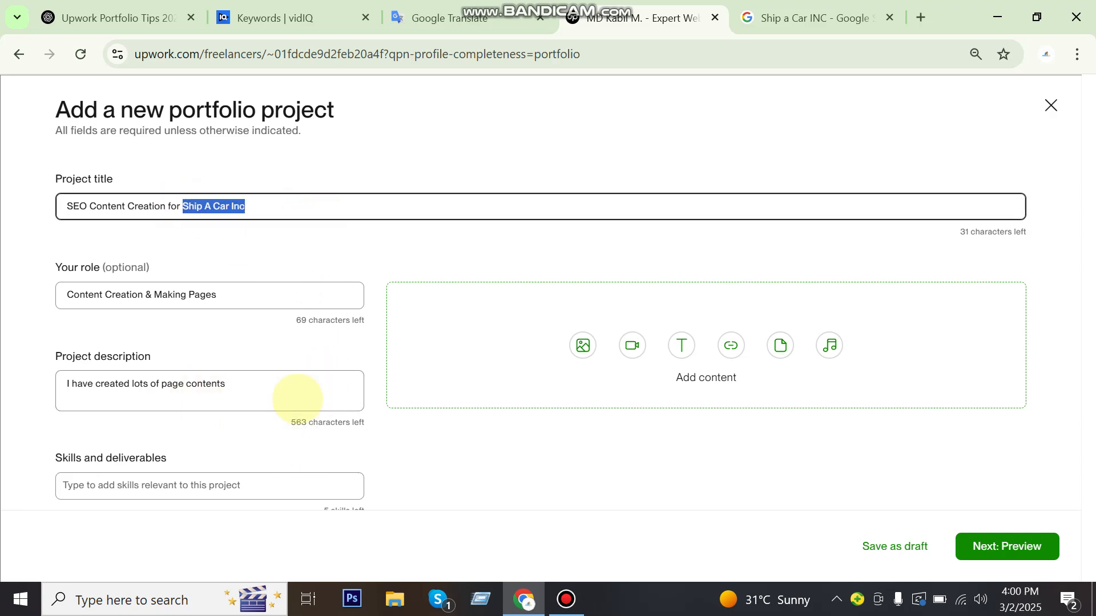
left_click(299, 403)
key("ctrl+v")
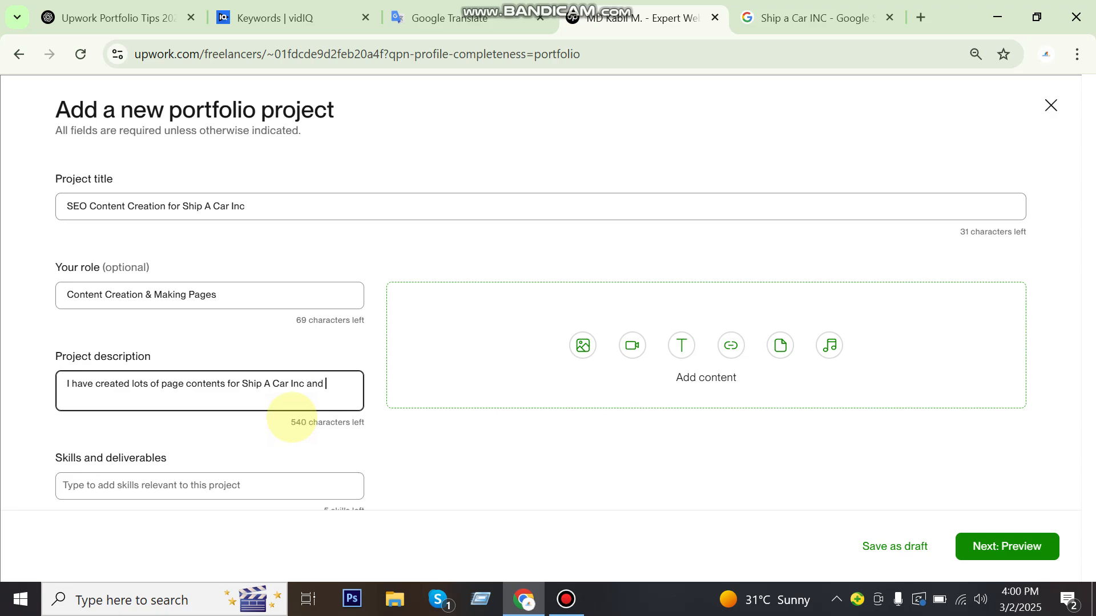
type("and optimiz")
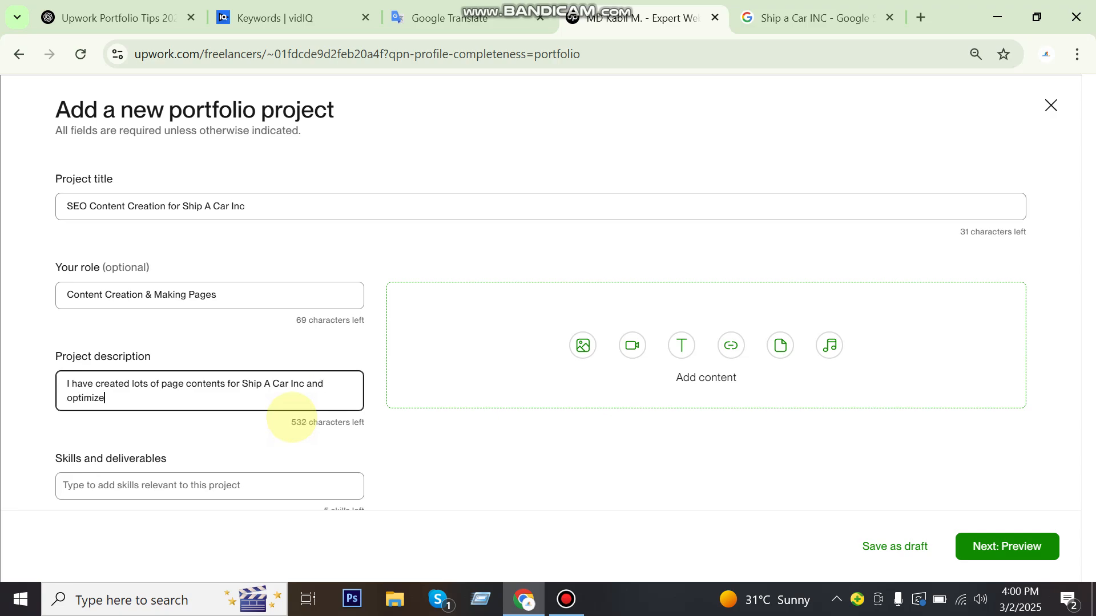
type("ed SEO")
Step: Add Content Creation to the project's skills and deliverables
left_click(163, 490)
type("Content")
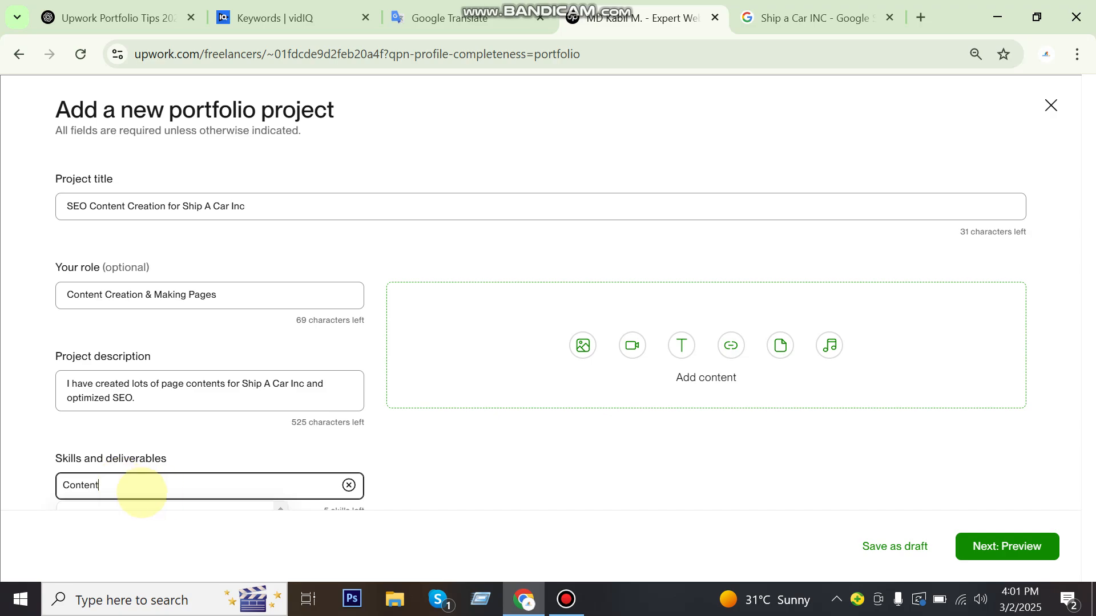
scroll(147, 491, "down", 1)
type("ntent ")
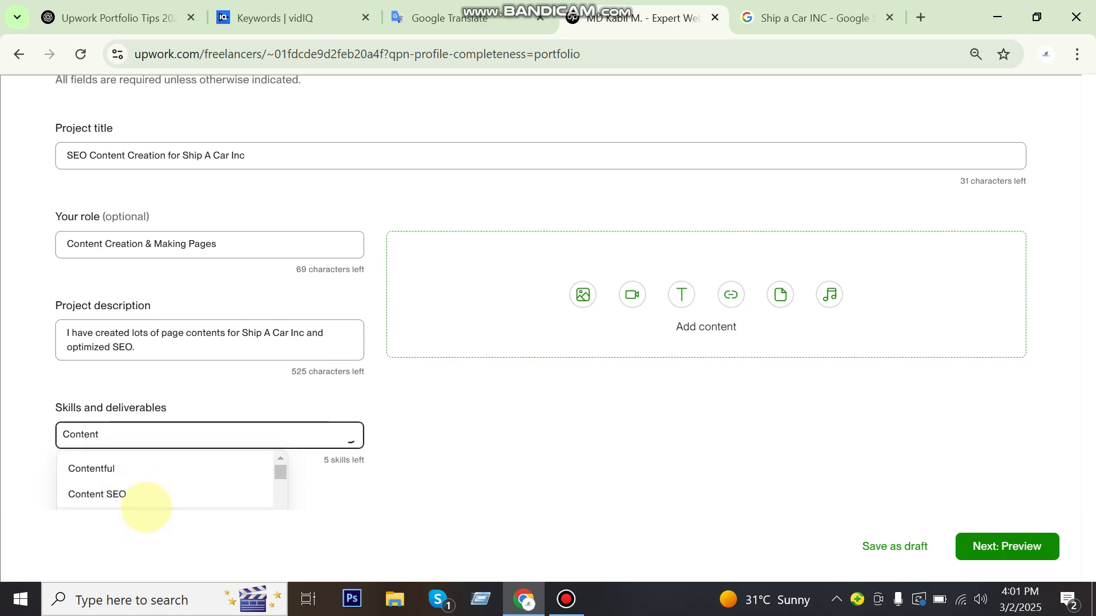
type("Crea")
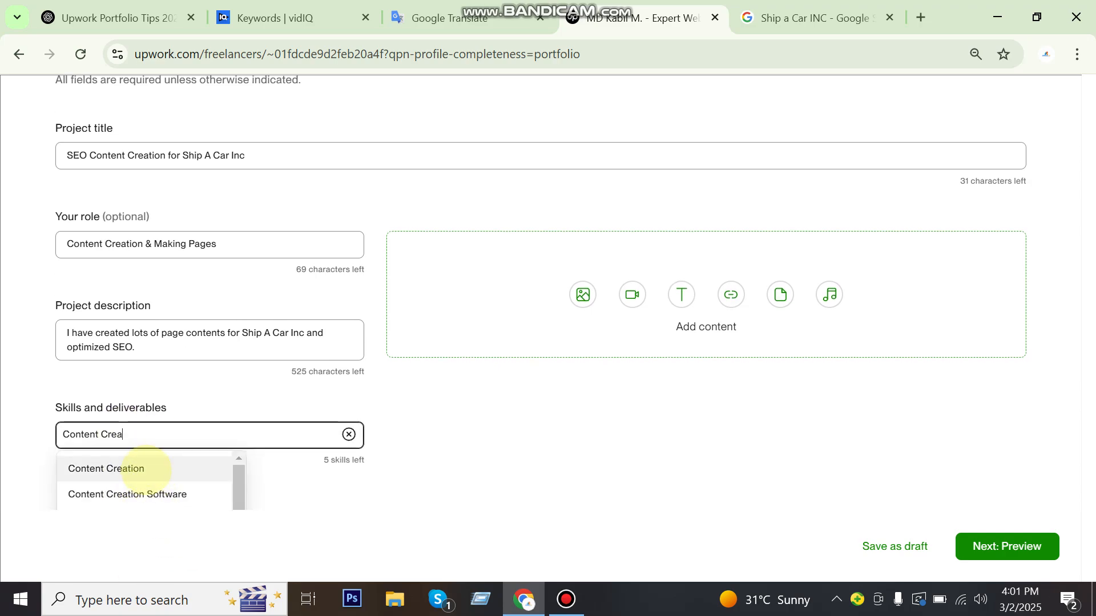
left_click(122, 475)
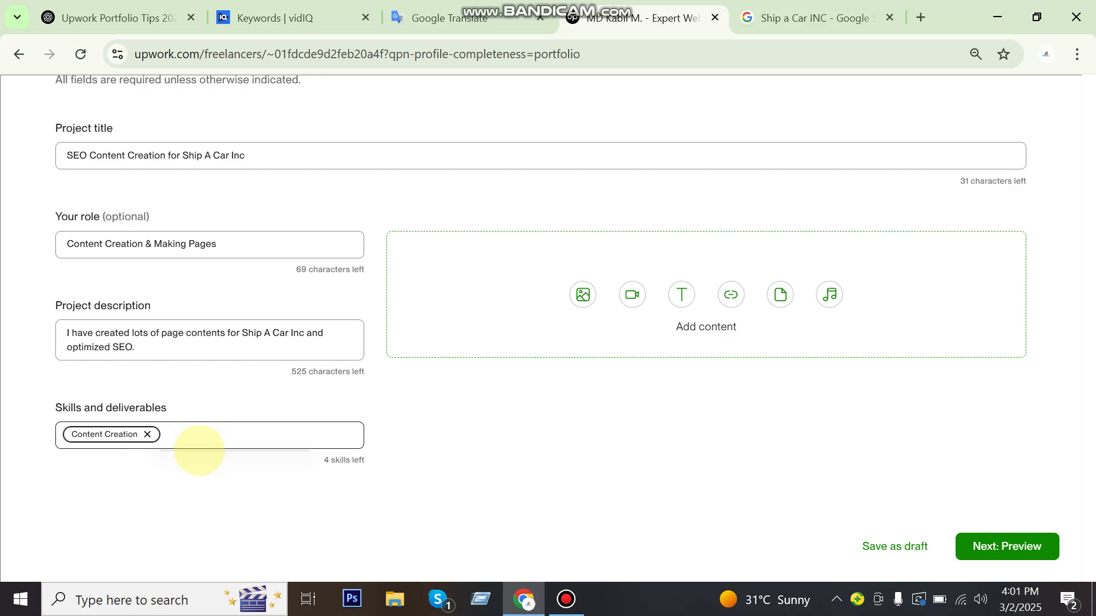
Step: Look up "Page Creation" as a skill, replace that entry with "WordPress" and add the WordPress skill
type("Page Creation")
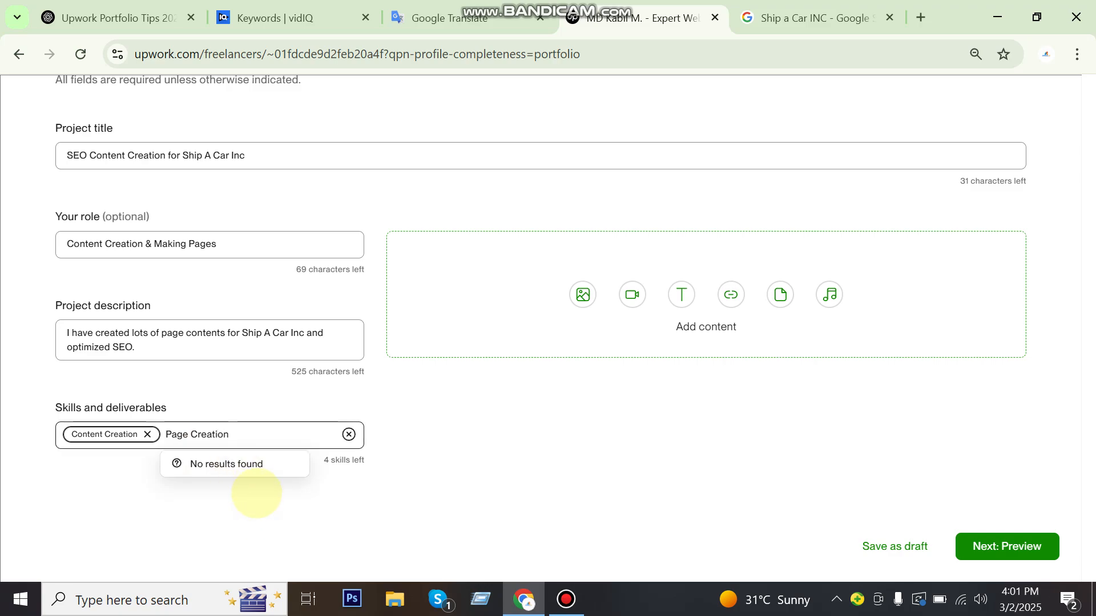
left_click_drag(229, 434, 171, 434)
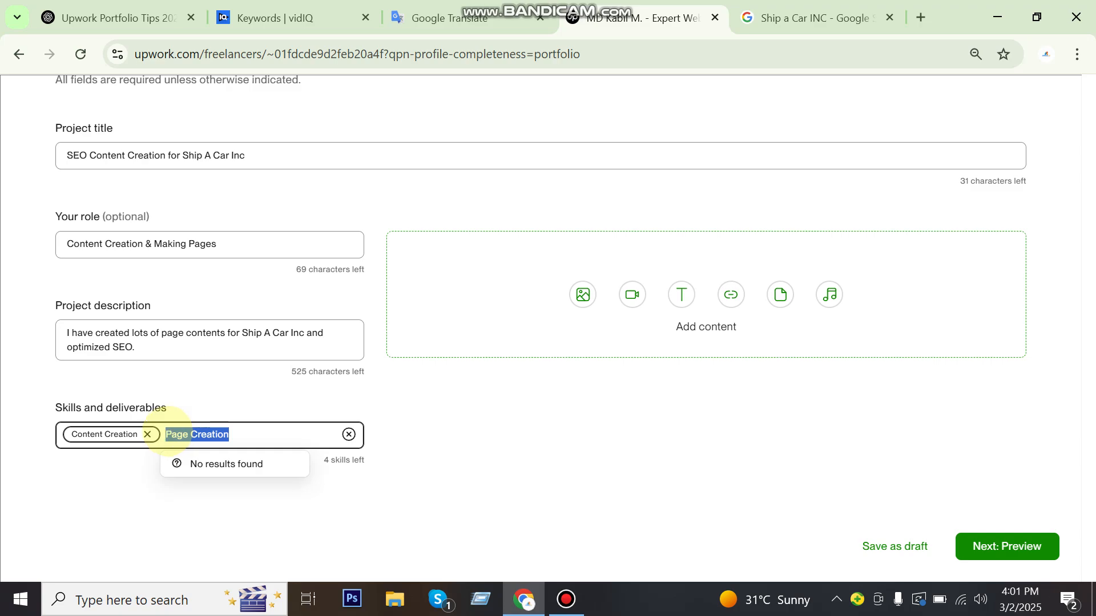
type("WordPress")
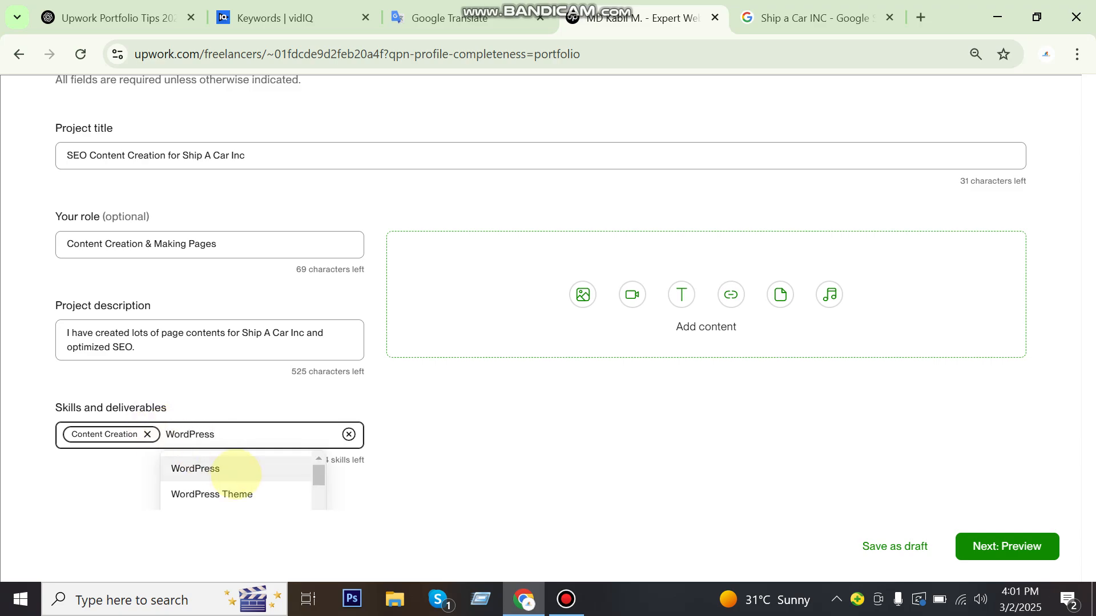
left_click(191, 464)
Step: Add On-Page SEO as the third skill of the project
type("S")
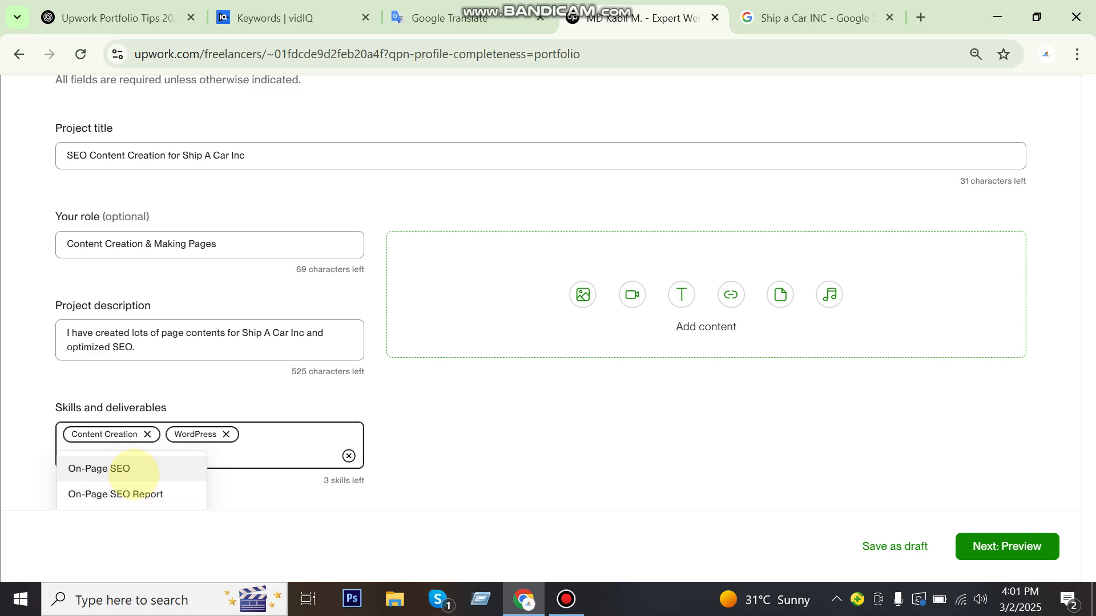
left_click(128, 467)
scroll(544, 416, "down", 1)
scroll(715, 458, "up", 2)
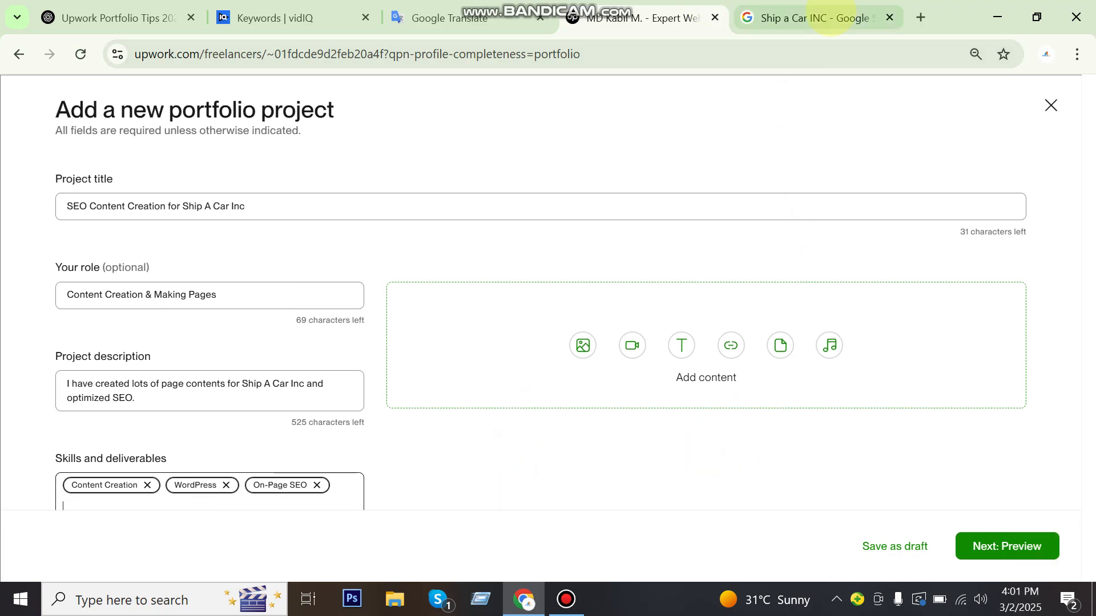
Step: Find the SAC logo from LinkedIn in Google Images results for "Ship a Car INC" and save it to the Desktop as ship_a_car_inc__logo
left_click(784, 18)
left_click(563, 53)
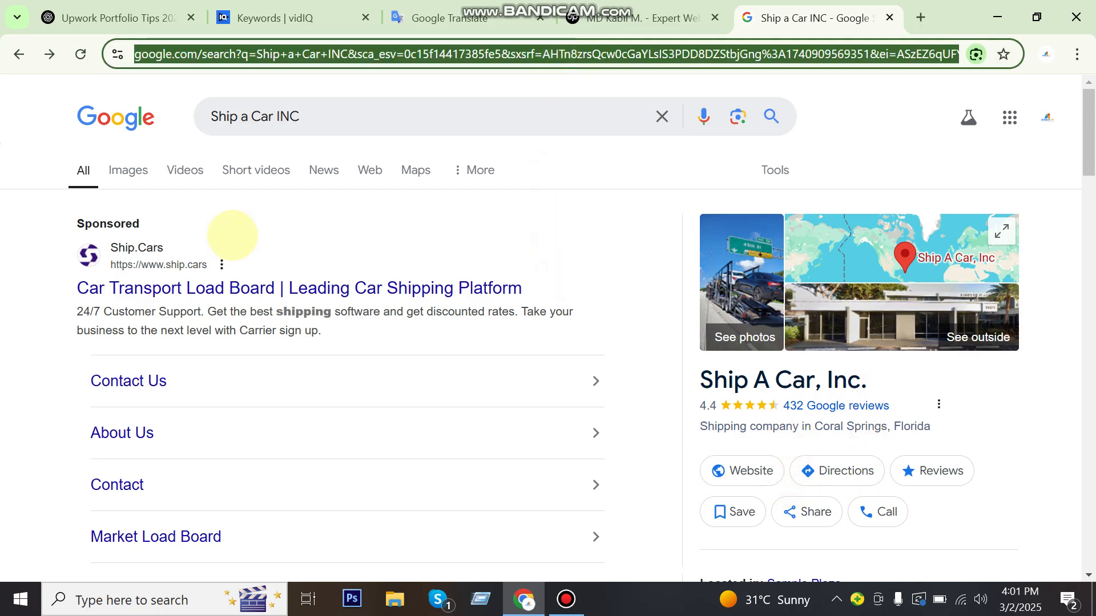
left_click(121, 171)
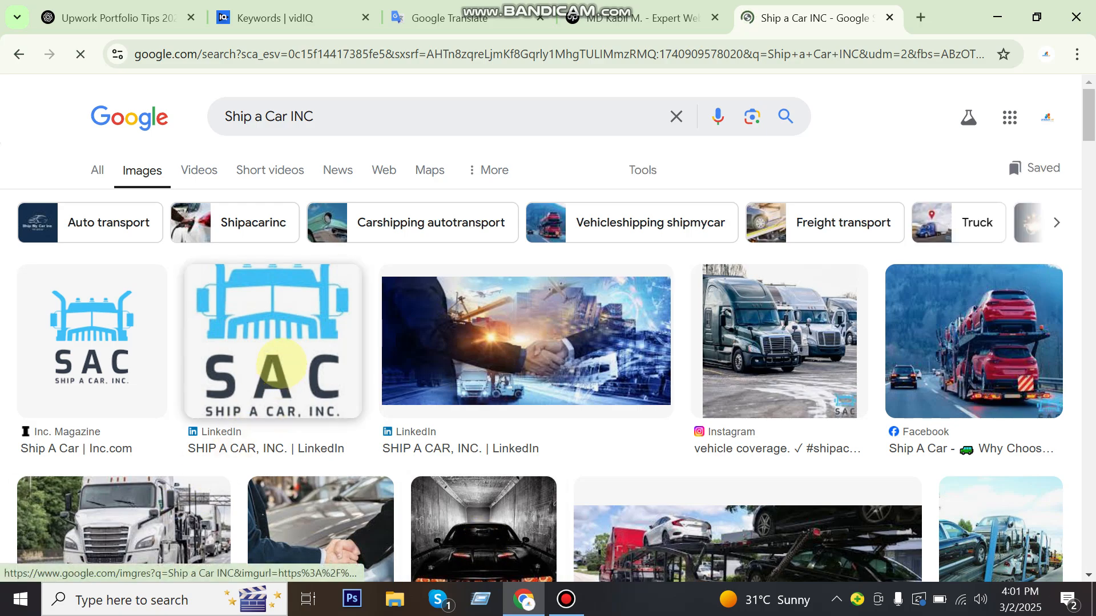
left_click(342, 416)
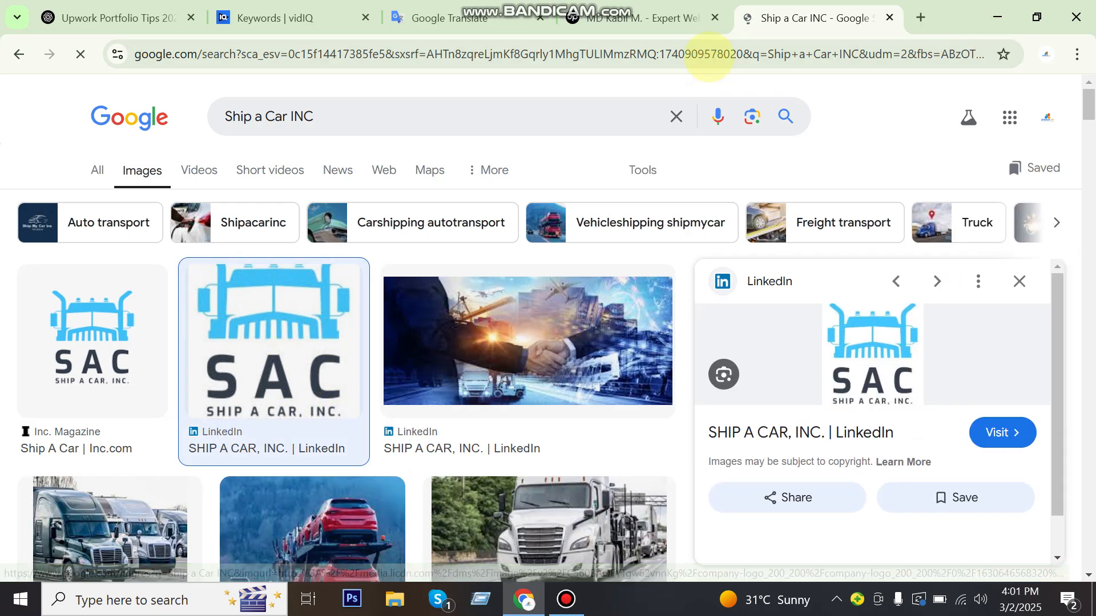
right_click(864, 357)
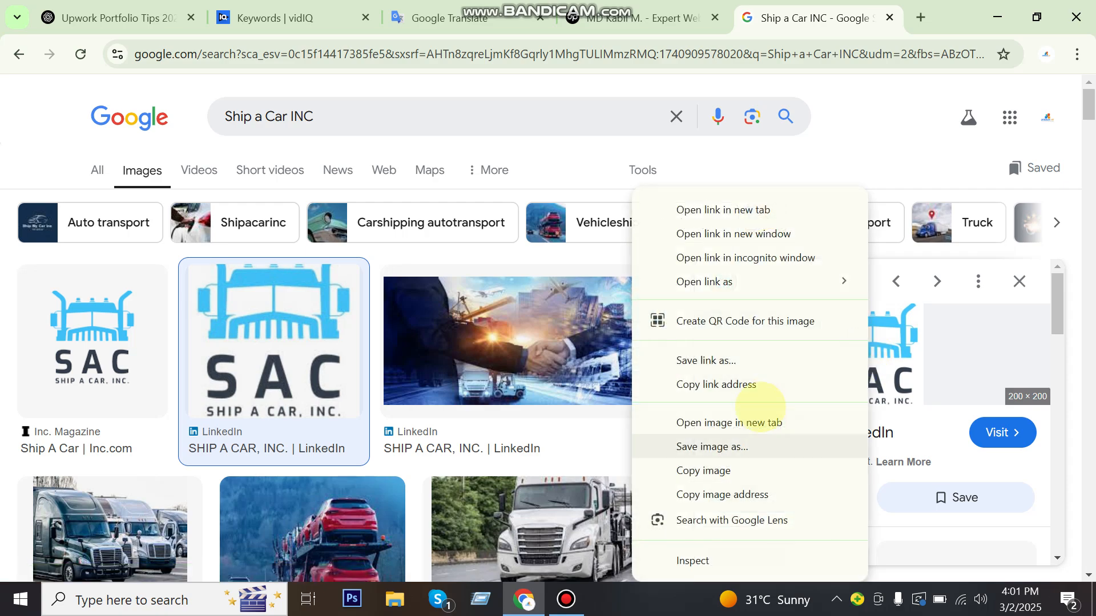
left_click(720, 447)
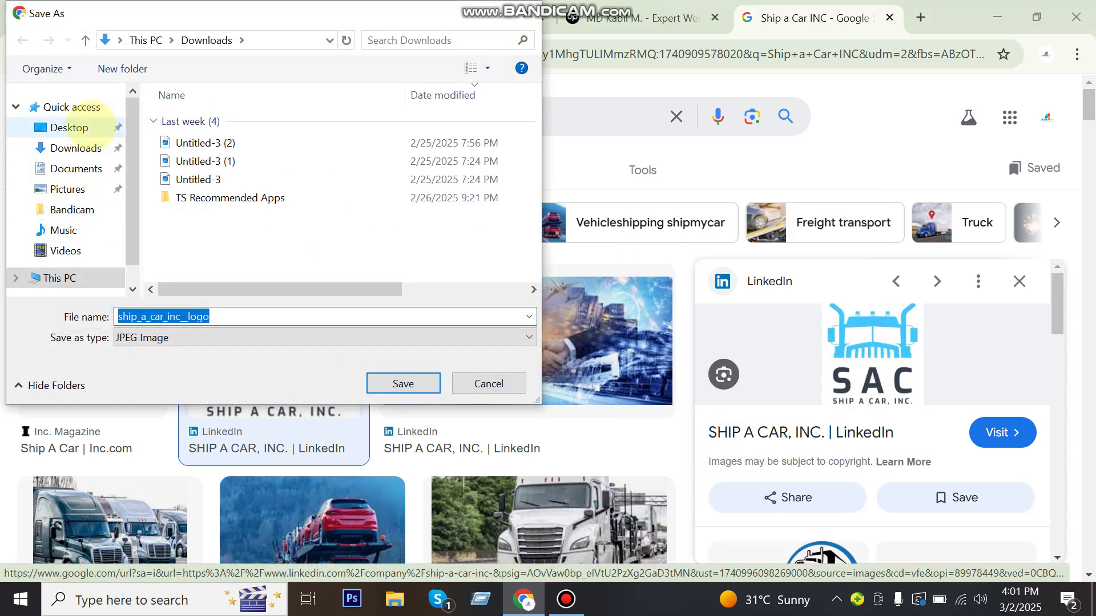
left_click(69, 128)
left_click(402, 384)
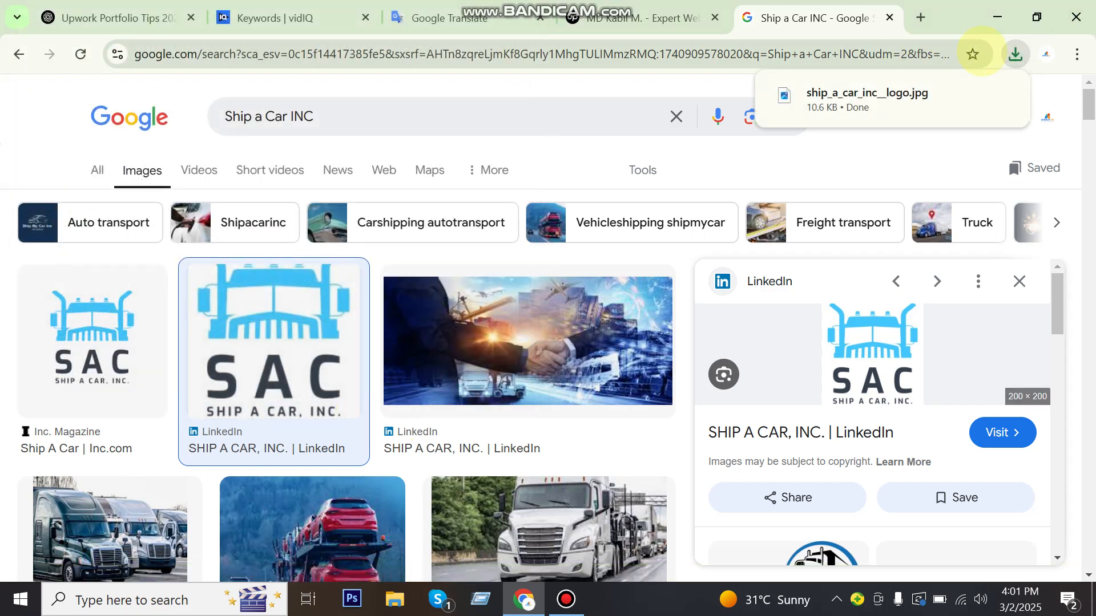
Step: Open the detailed file properties of the ship_a_car_inc__logo image on the desktop
left_click(997, 17)
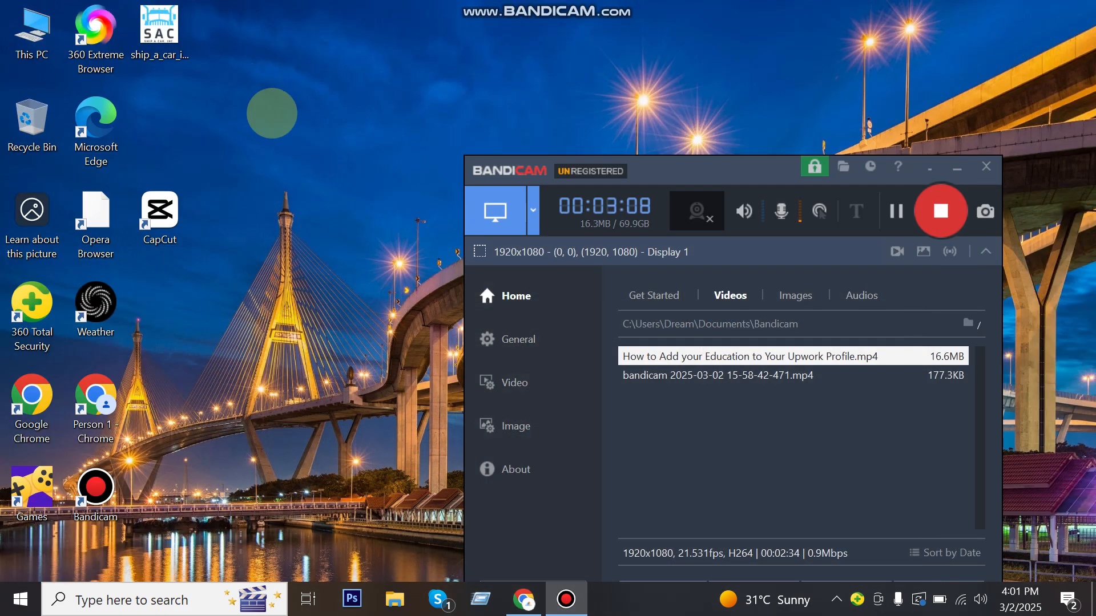
left_click(171, 33)
right_click(171, 34)
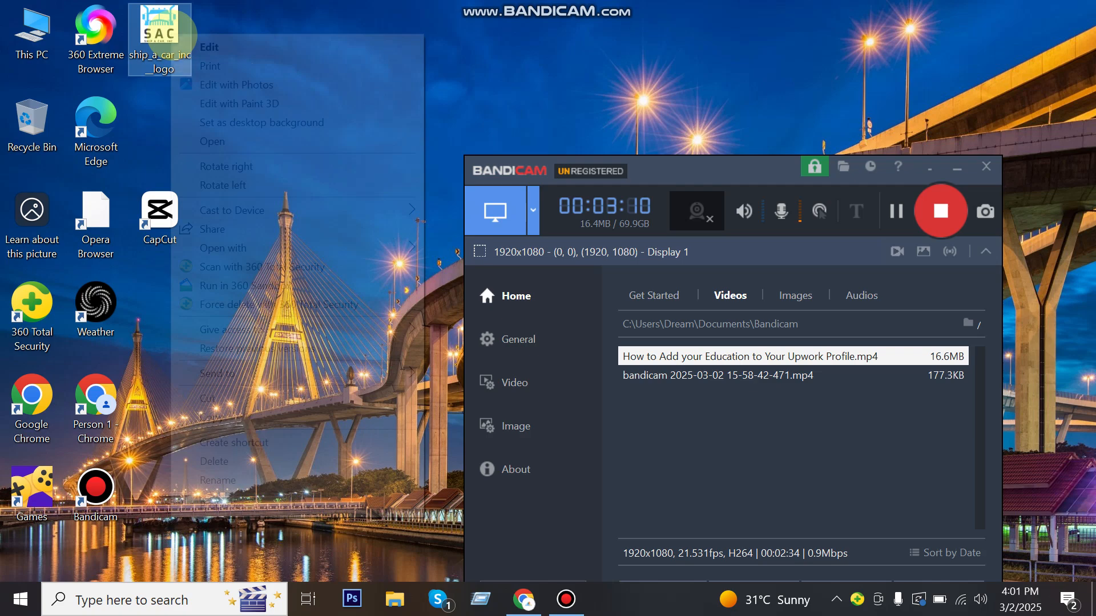
left_click(223, 505)
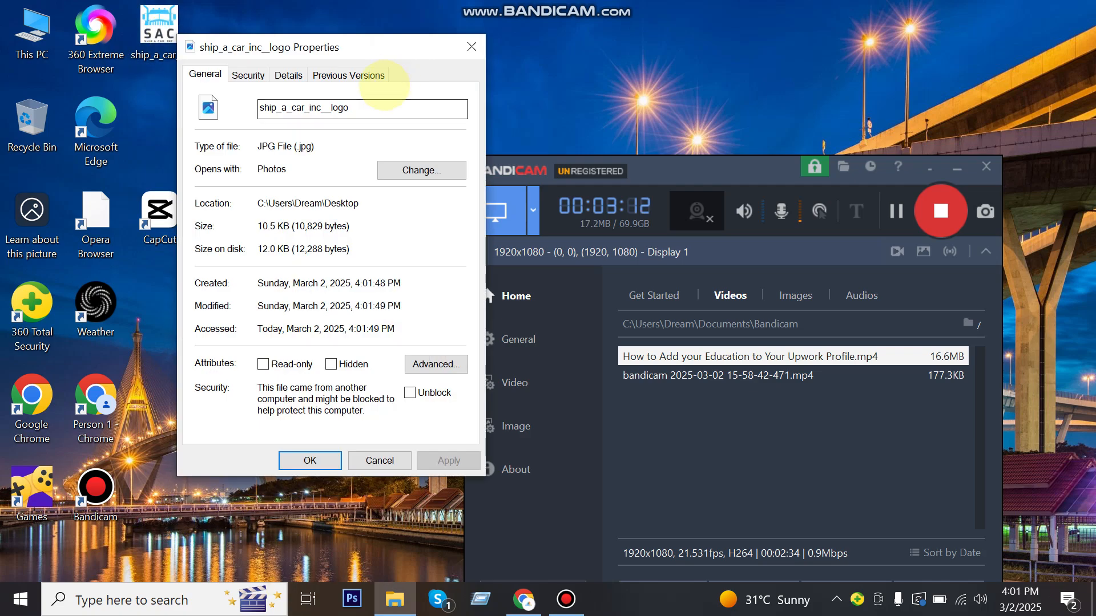
left_click(288, 74)
scroll(334, 382, "down", 3)
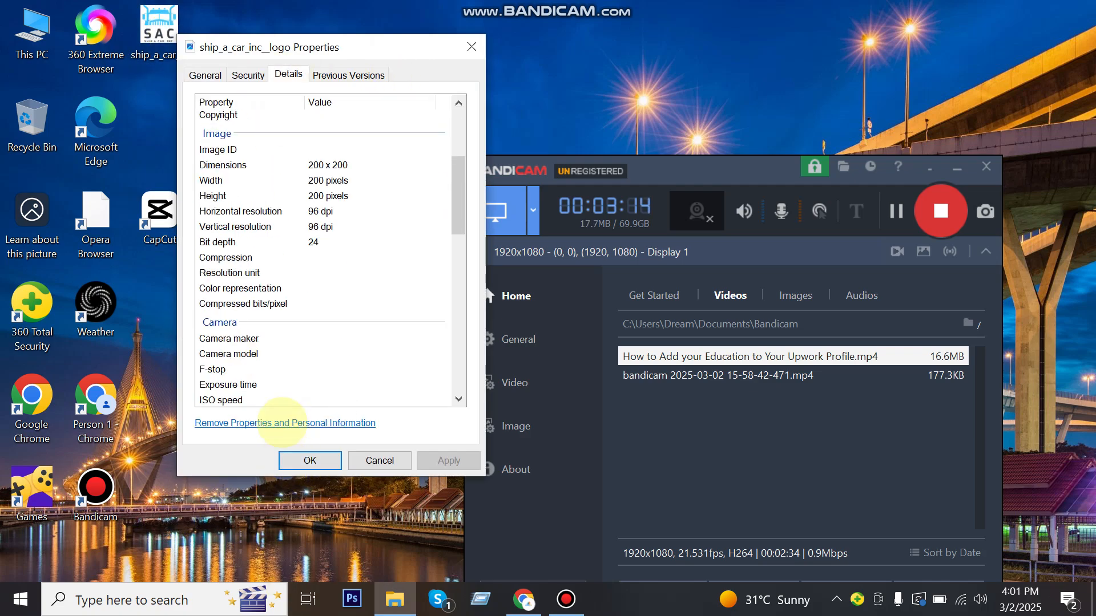
Step: Remove all removable properties and personal information from the original logo file and close its properties
left_click(257, 423)
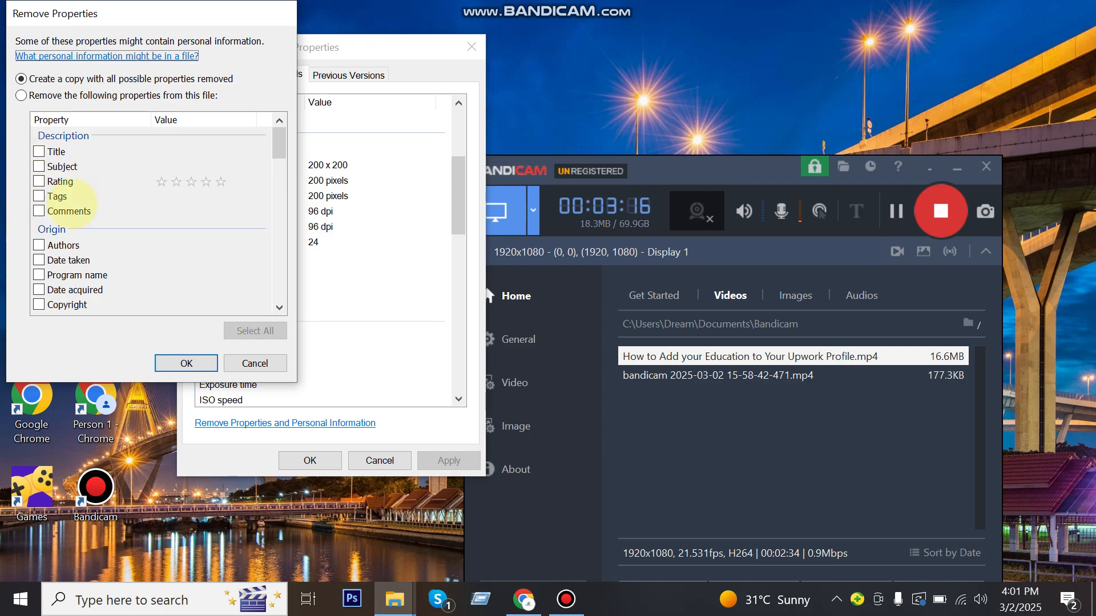
left_click(21, 95)
scroll(243, 308, "down", 2)
scroll(242, 308, "down", 1)
left_click(254, 331)
left_click(186, 363)
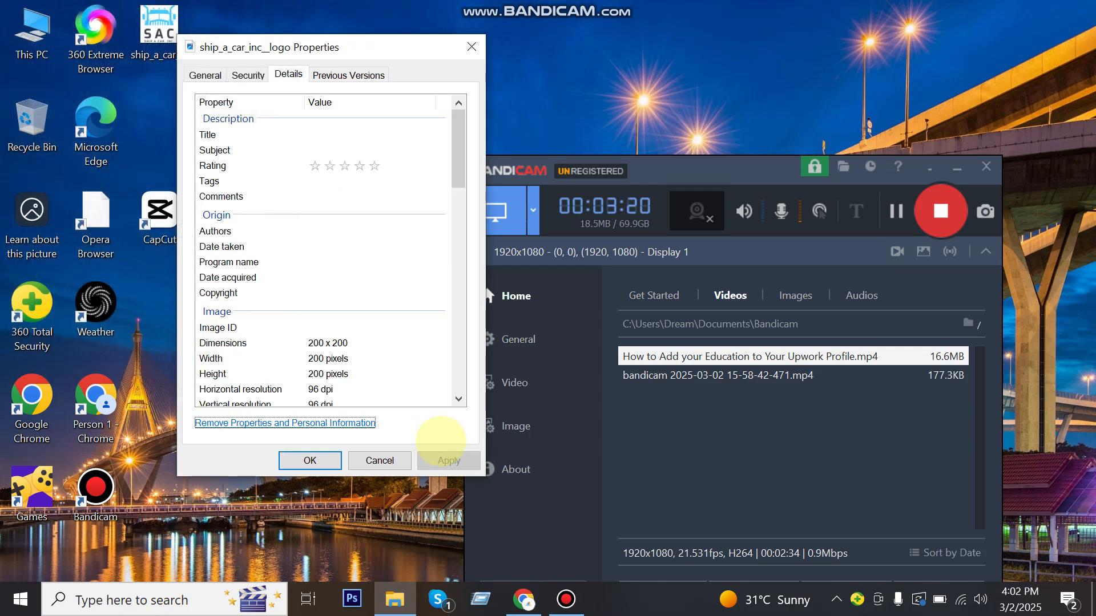
left_click(310, 460)
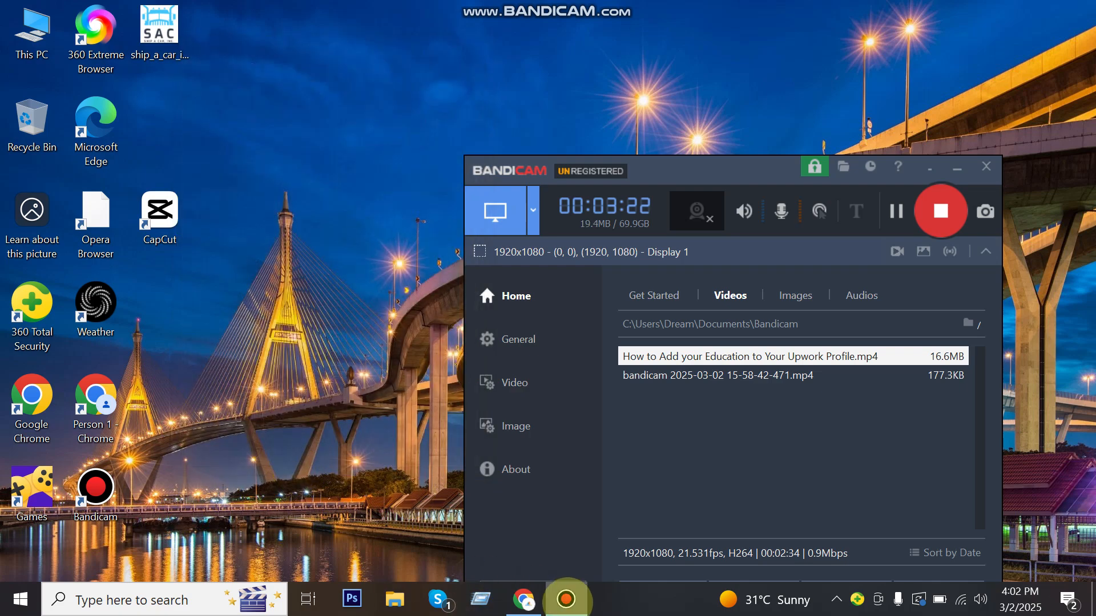
left_click(483, 598)
left_click(145, 543)
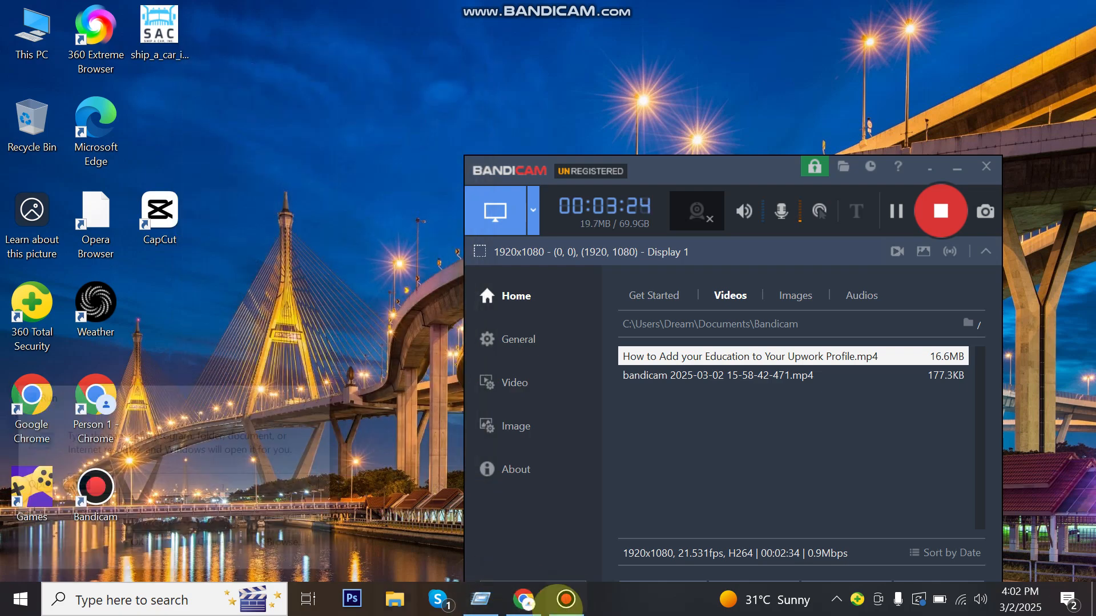
Step: Return to the Upwork project form, upload ship_a_car_inc__logo from the Desktop as image content and preview the project
left_click(522, 598)
left_click(633, 15)
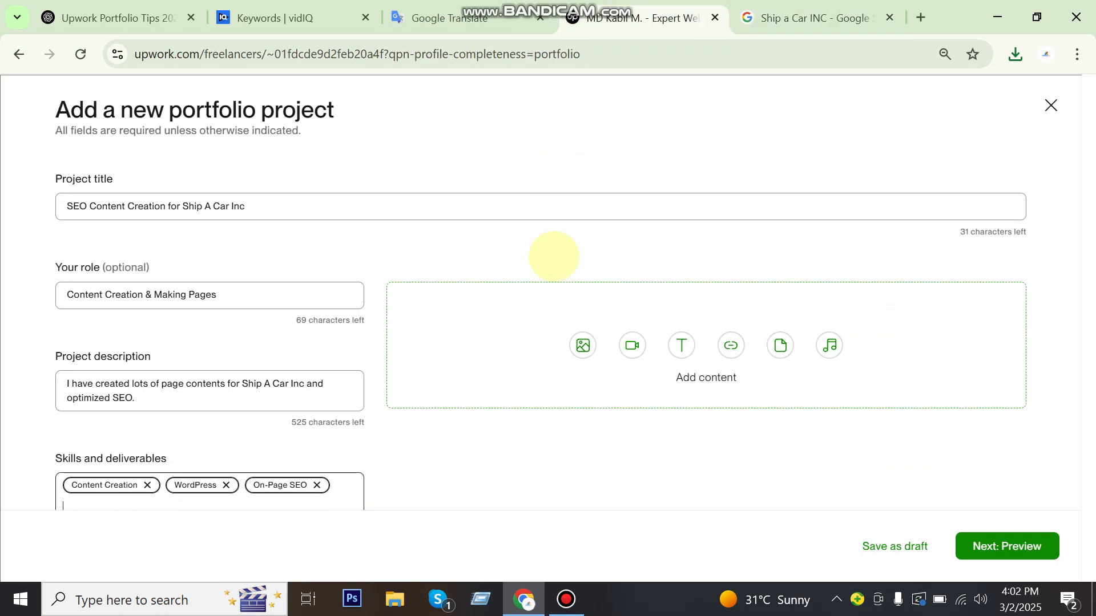
scroll(291, 416, "down", 1)
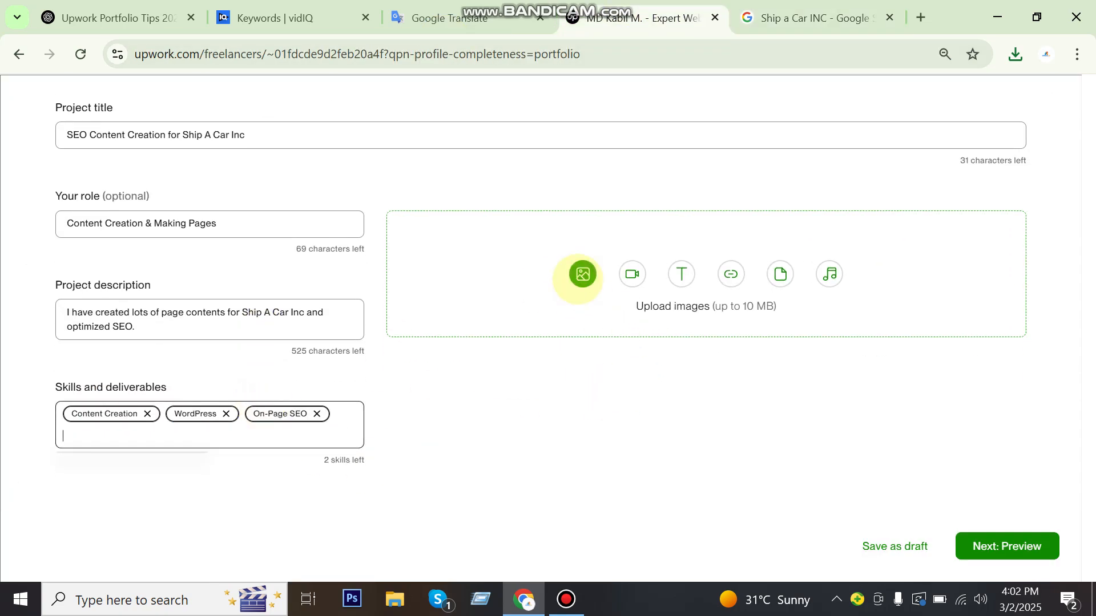
left_click(582, 274)
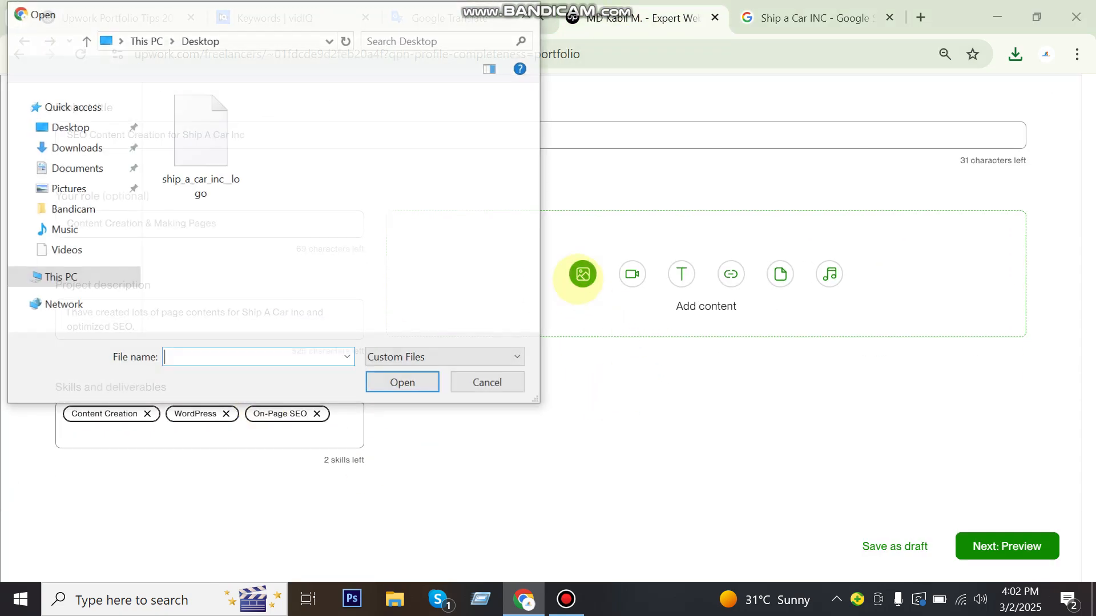
left_click(228, 160)
left_click(403, 384)
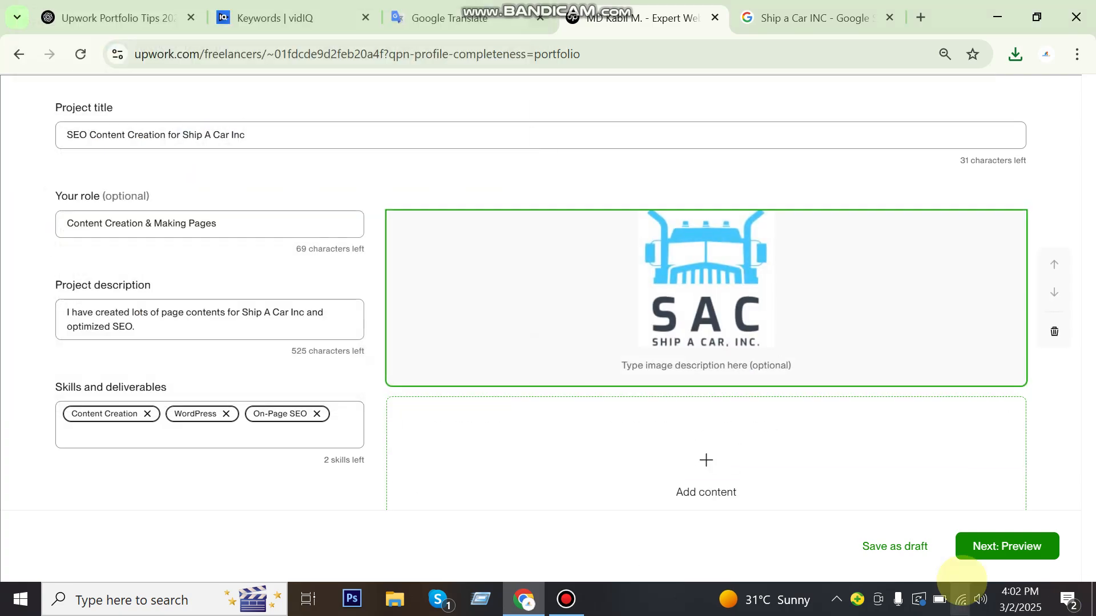
left_click(1007, 546)
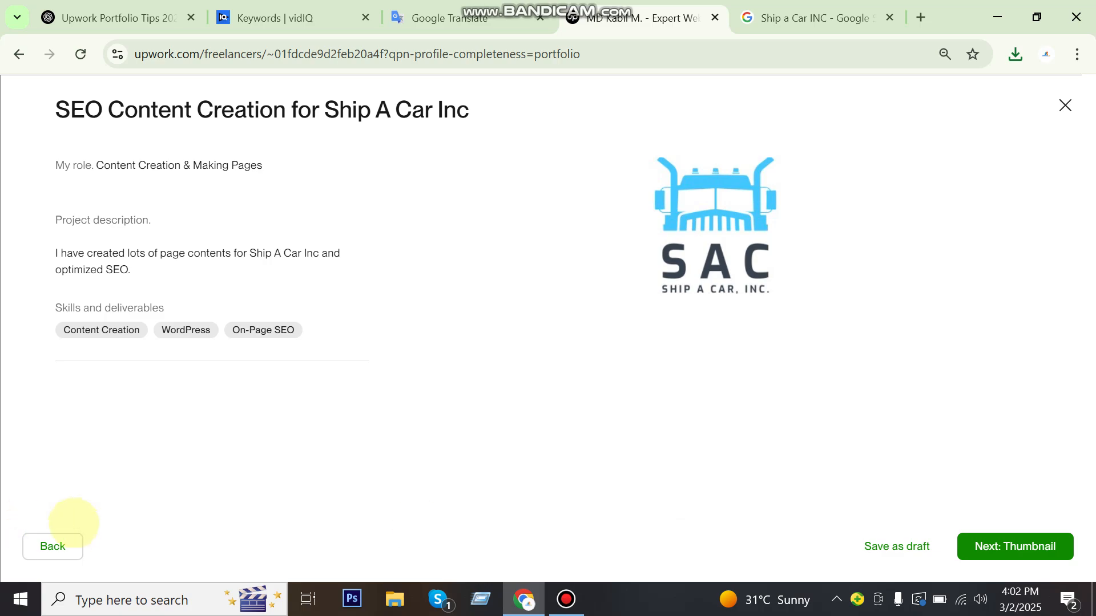
Step: Go back and change the project description to "I have created lots of page contents for Ship A Car Inc, created pages using those & optimize SEO."
left_click(52, 545)
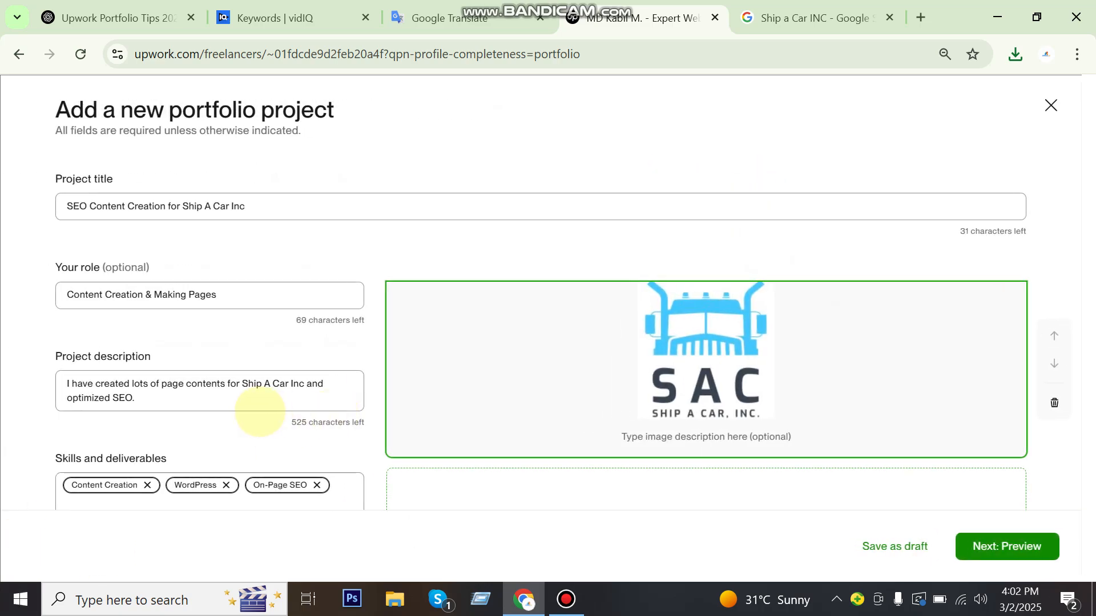
left_click(284, 406)
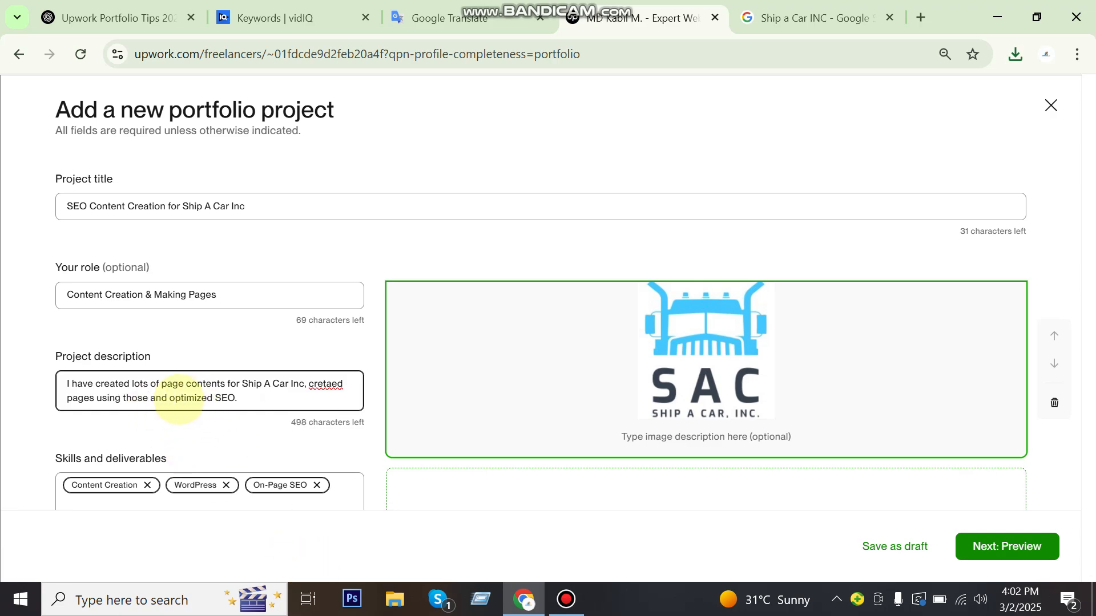
type("&")
key("BackSpace")
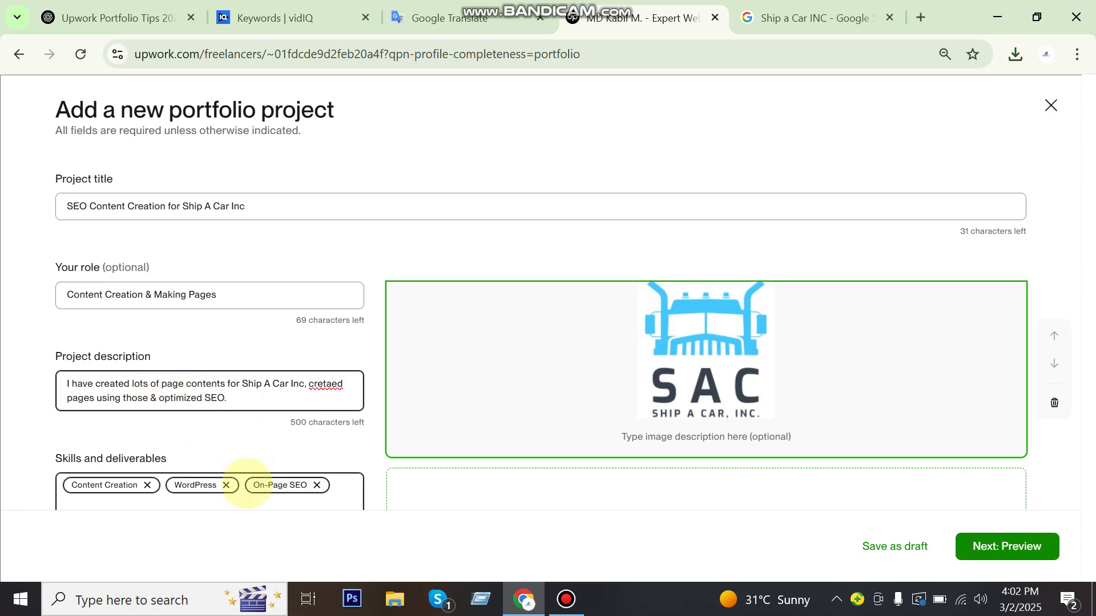
right_click(325, 384)
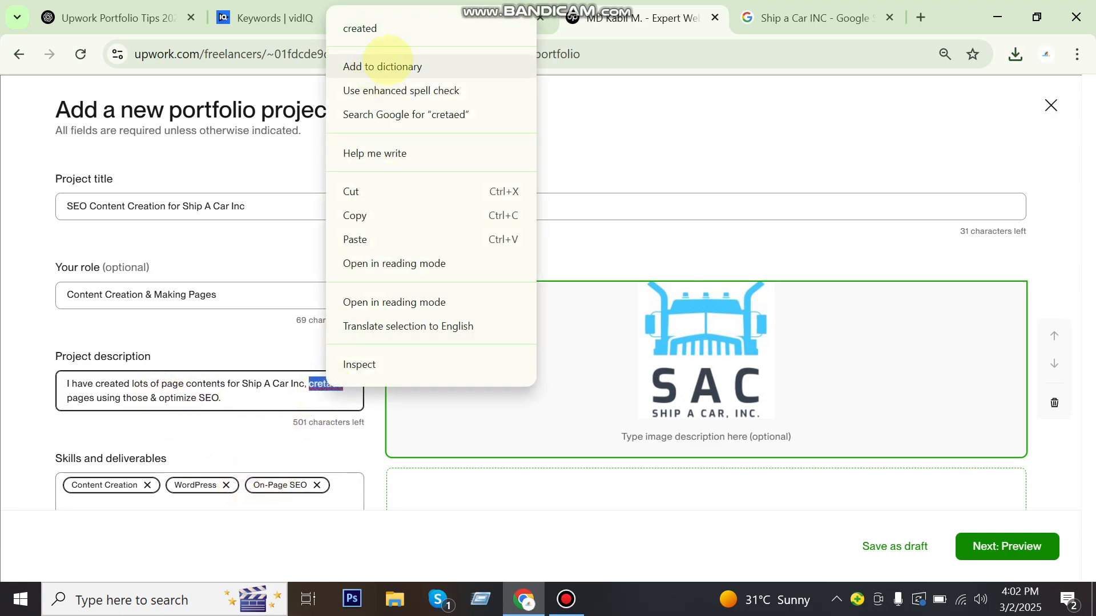
left_click(394, 28)
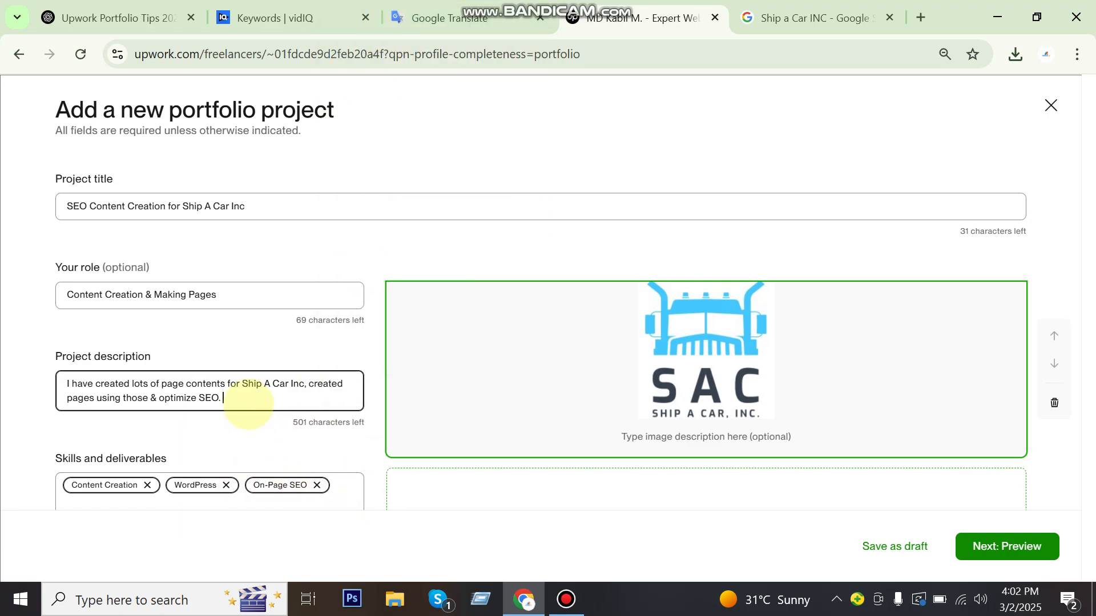
key("ctrl+a")
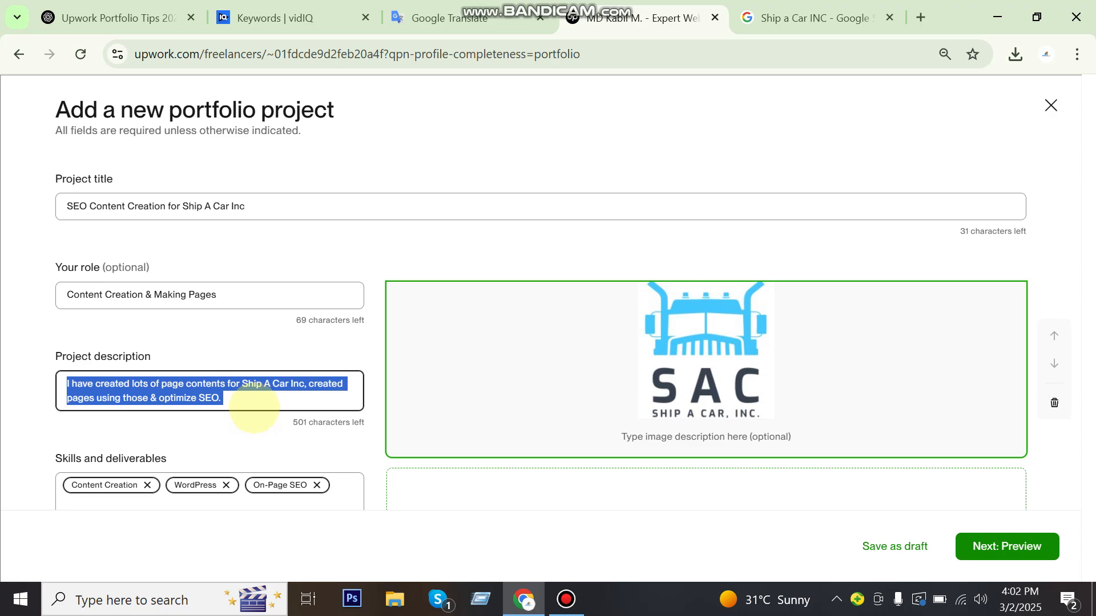
scroll(300, 470, "down", 1)
scroll(300, 469, "up", 1)
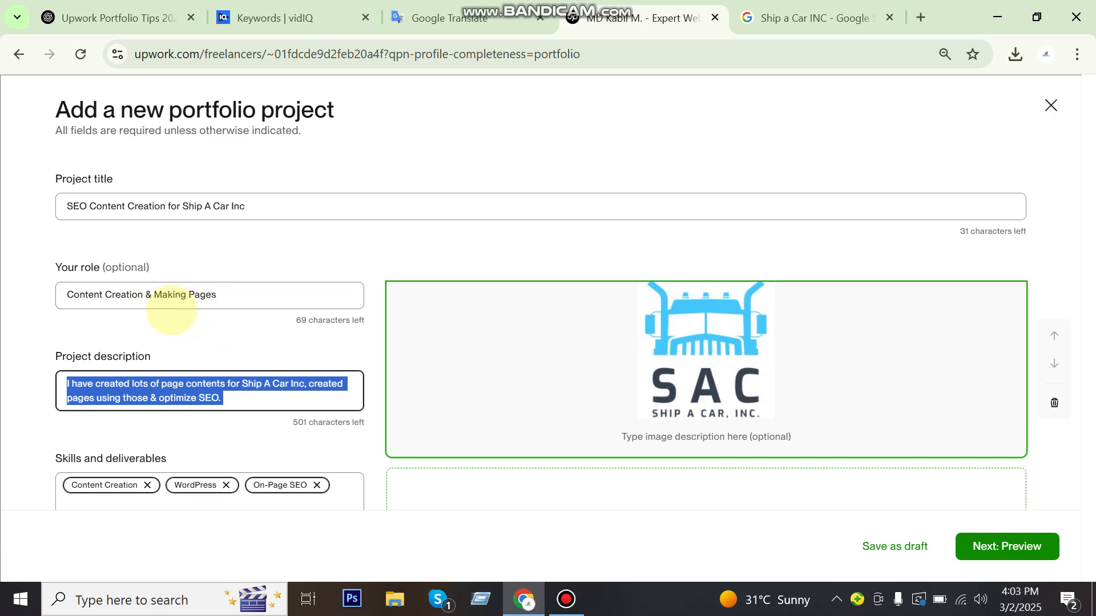
double_click(149, 295)
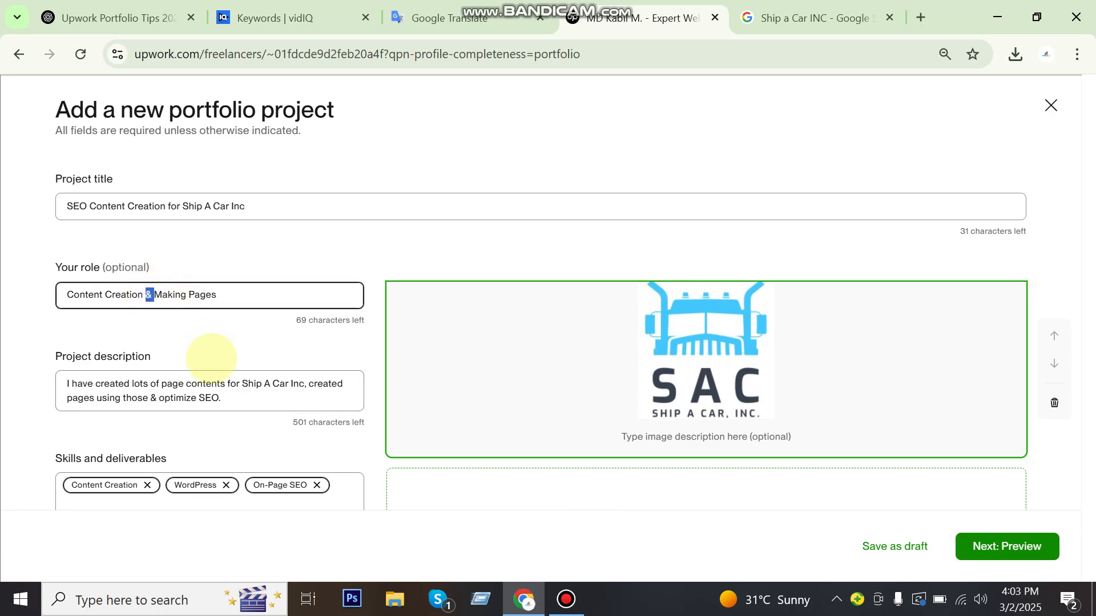
Step: Proceed through the project preview, accept the logo thumbnail and publish the portfolio project
left_click(979, 546)
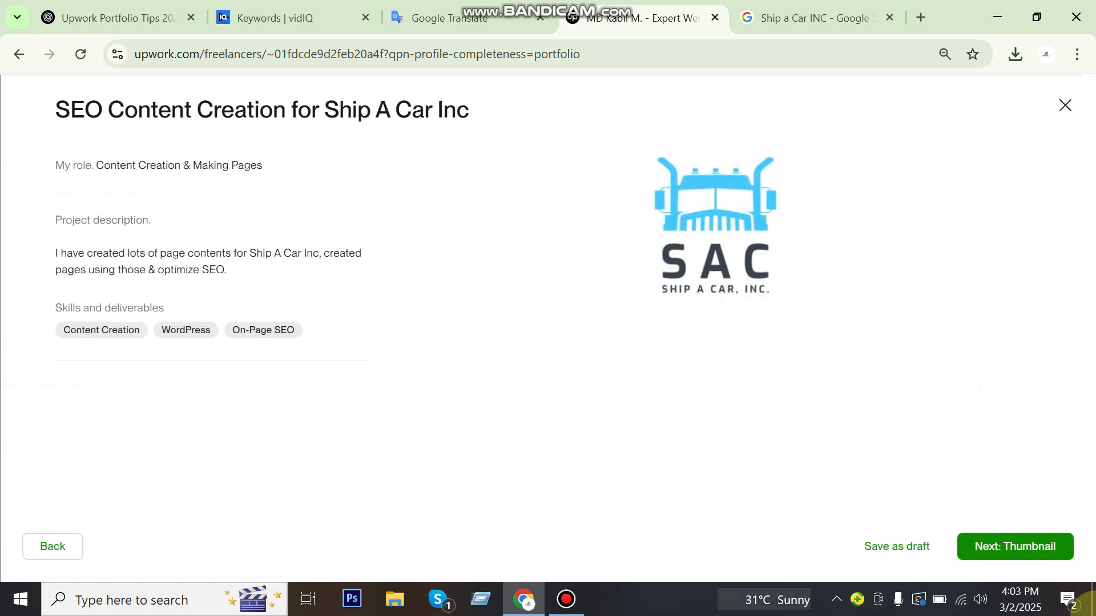
left_click(996, 546)
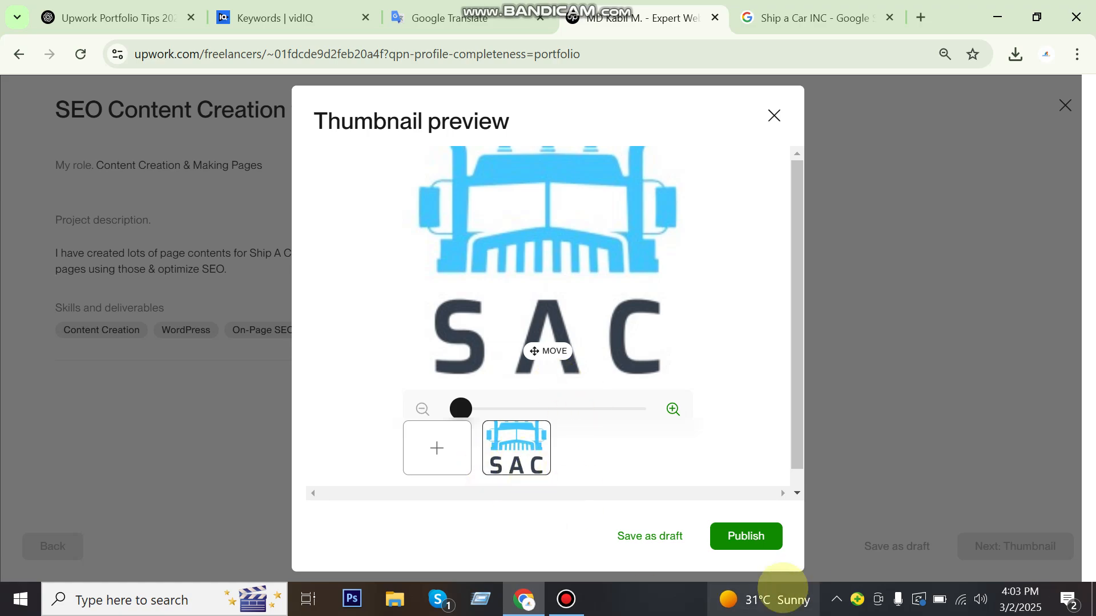
left_click(747, 536)
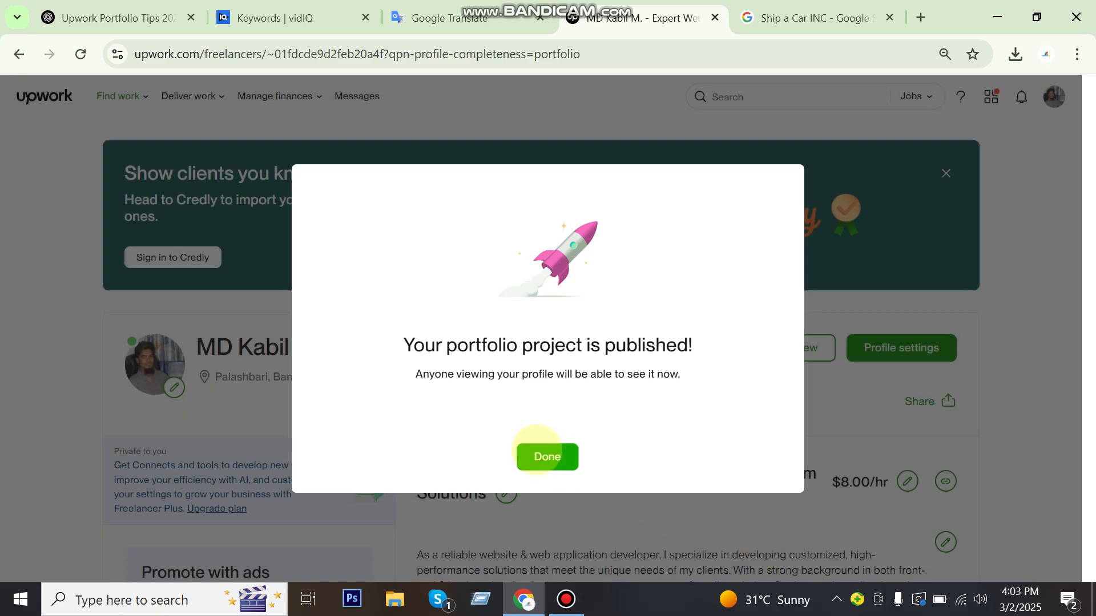
left_click(547, 457)
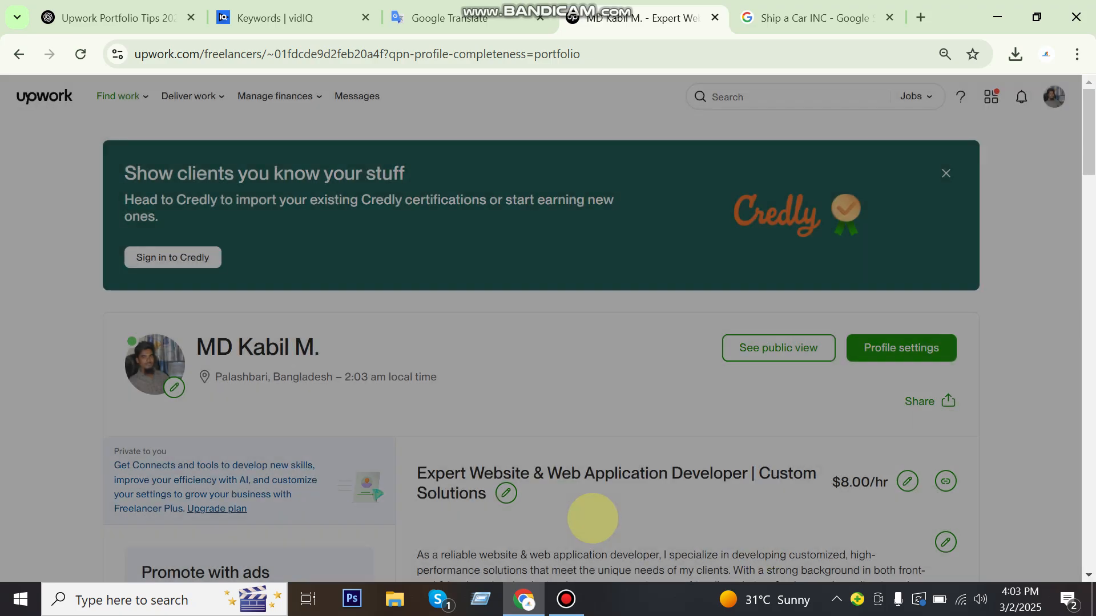
Step: Check the published project in the profile's Portfolio section
scroll(592, 519, "down", 8)
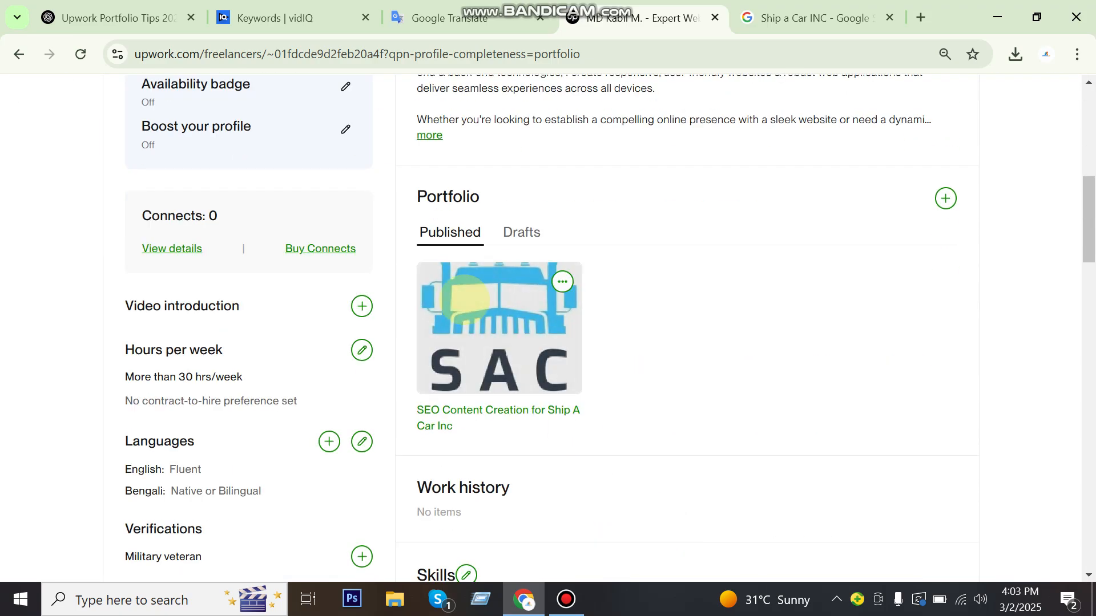
scroll(703, 501, "down", 3)
scroll(705, 500, "up", 6)
scroll(705, 500, "up", 5)
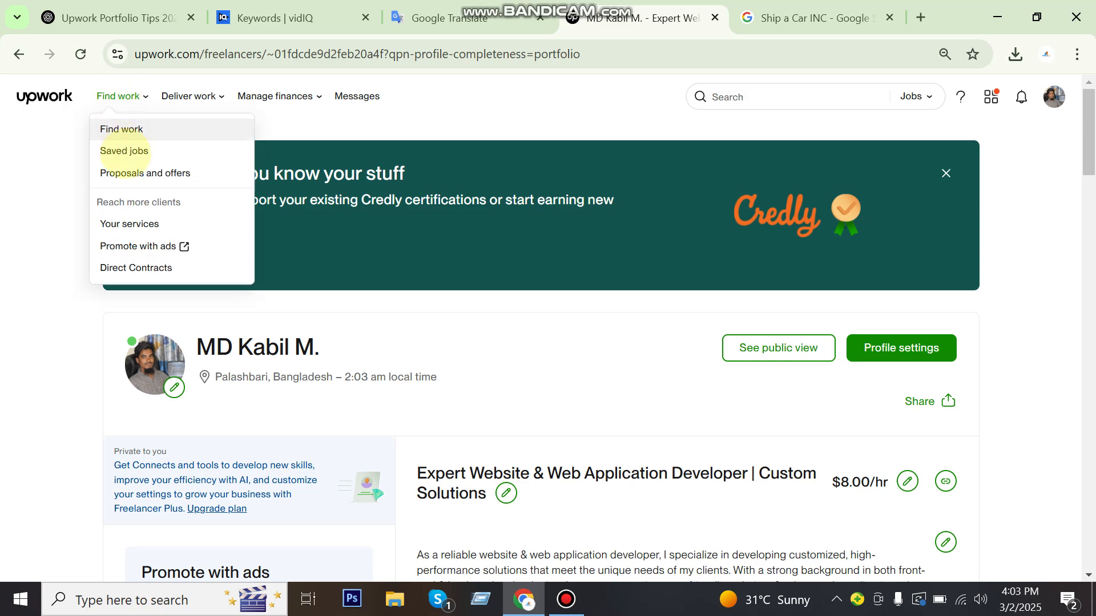
Step: Reopen your freelancer profile page from the account options and look through it
left_click(1053, 97)
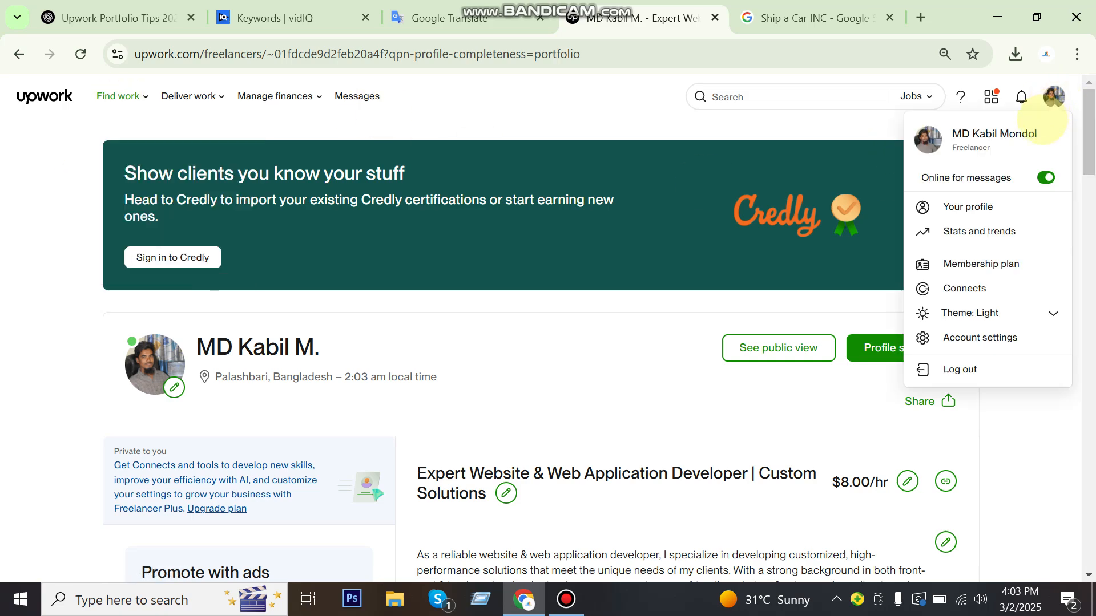
left_click(968, 208)
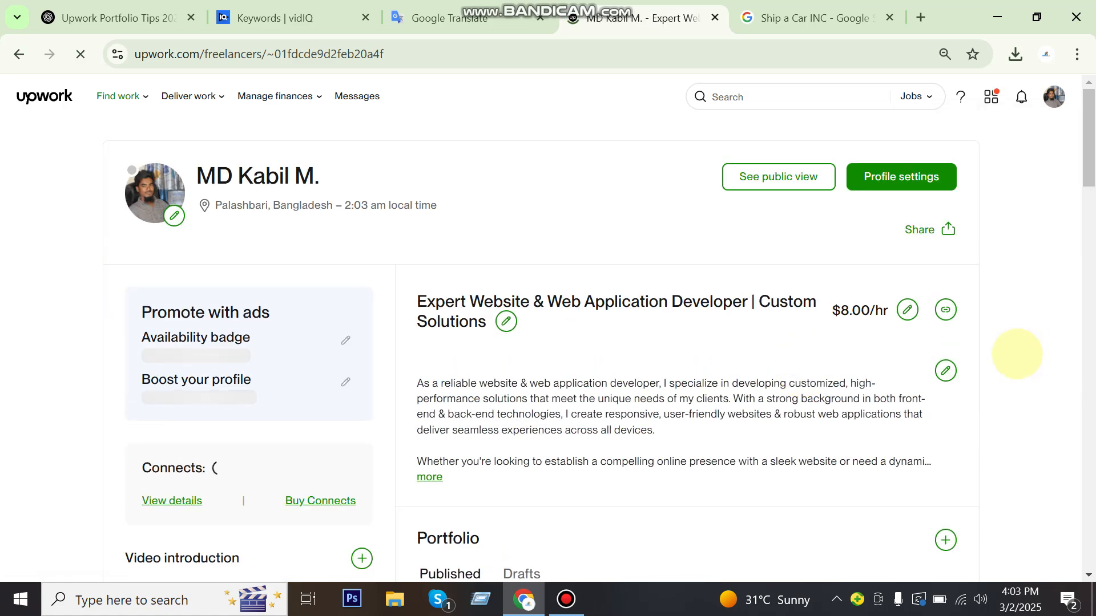
scroll(450, 458, "down", 1)
scroll(451, 459, "down", 6)
scroll(53, 191, "up", 7)
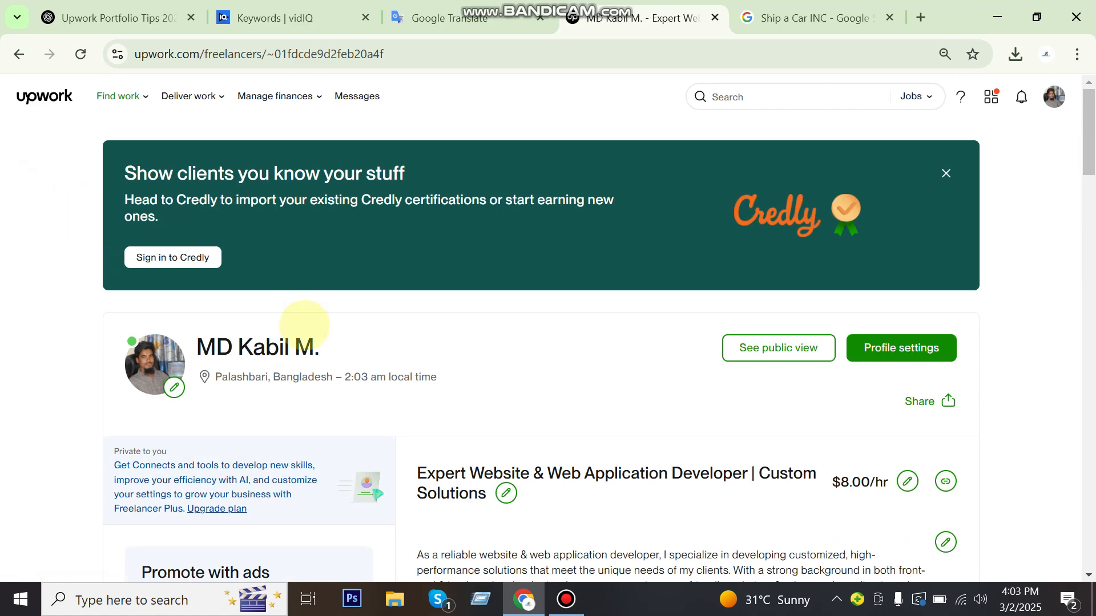